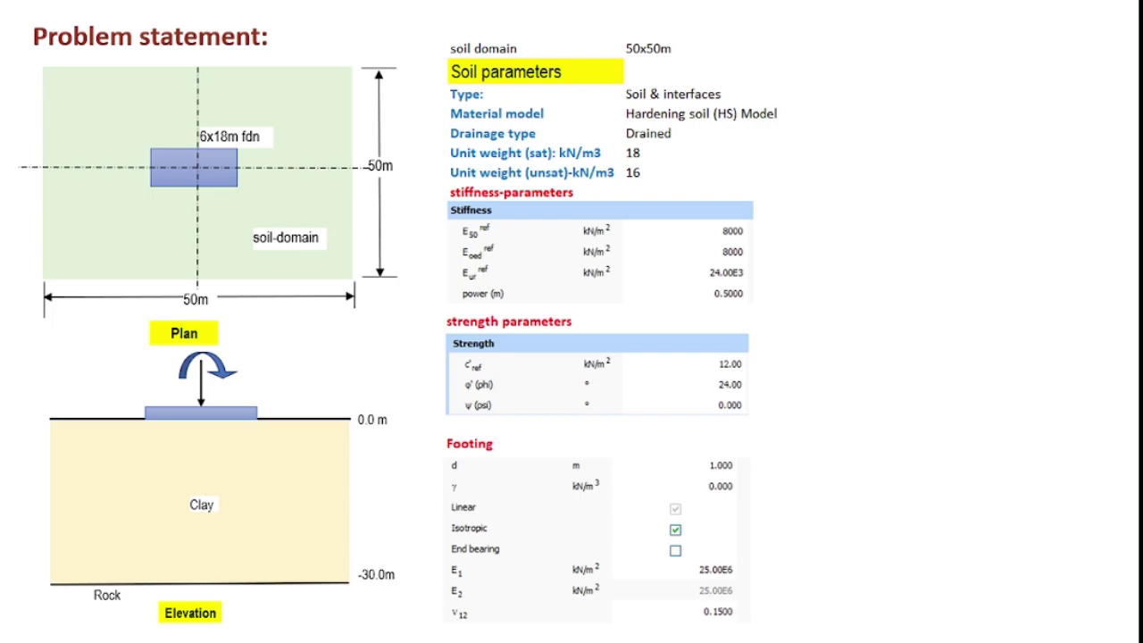
- Check the project properties: model contour spans x and y from −25 to 25 m; cancel without changes
key("alt+Tab")
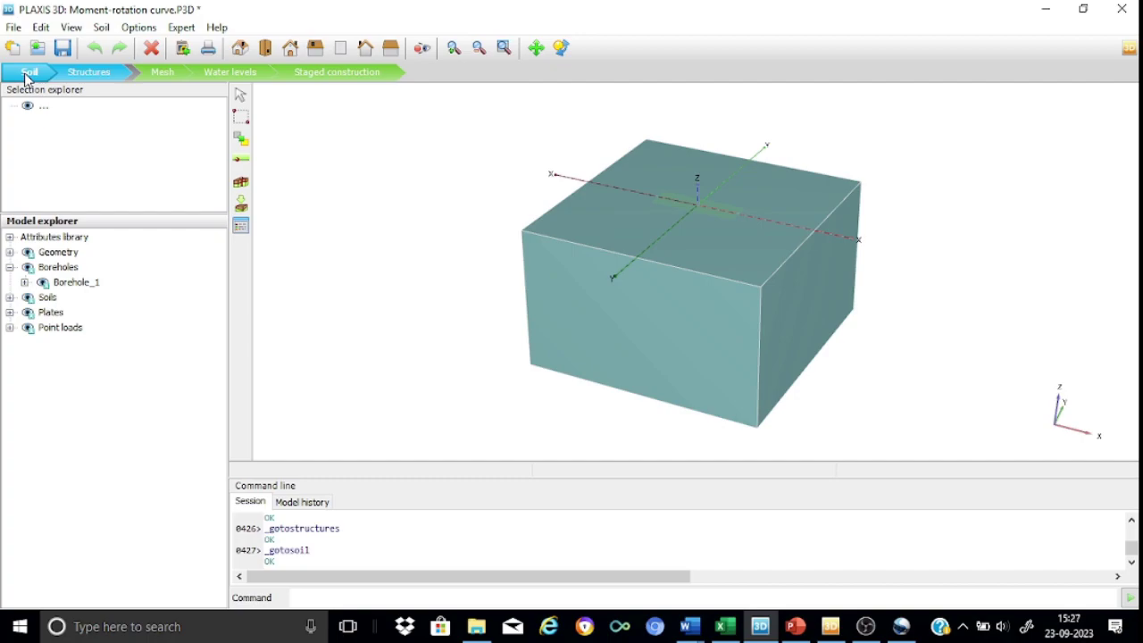
left_click(14, 26)
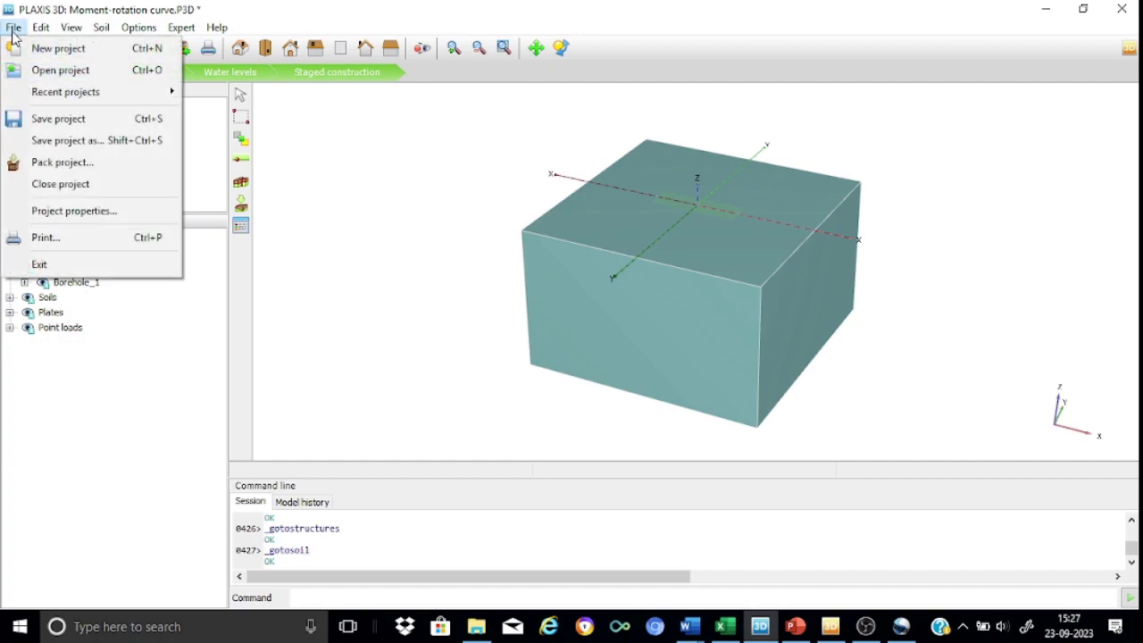
left_click(62, 210)
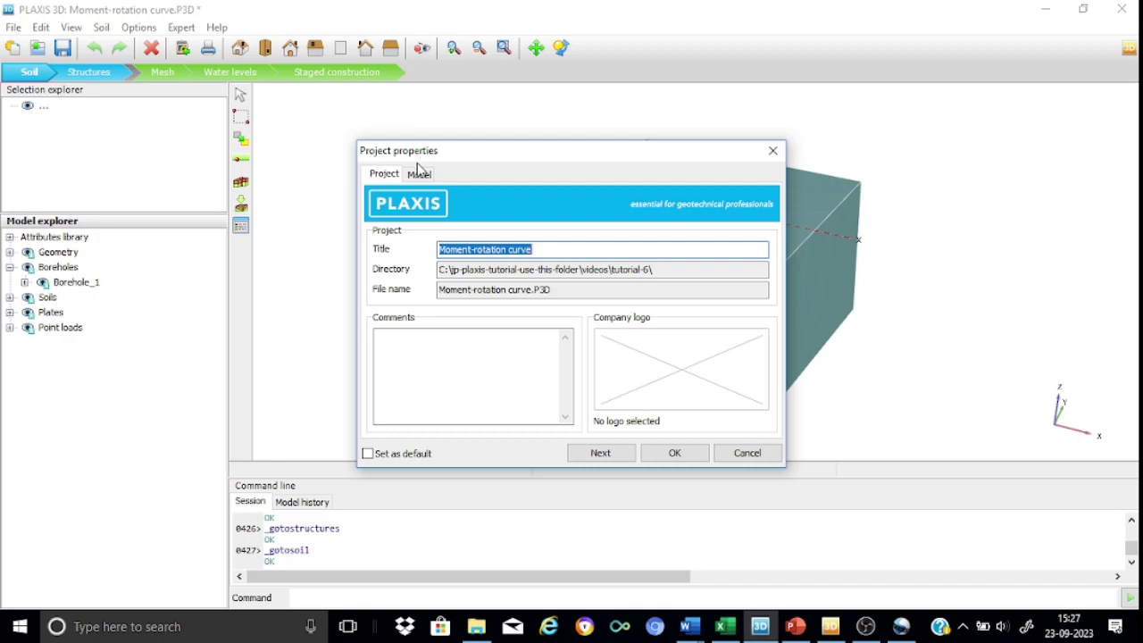
left_click(419, 174)
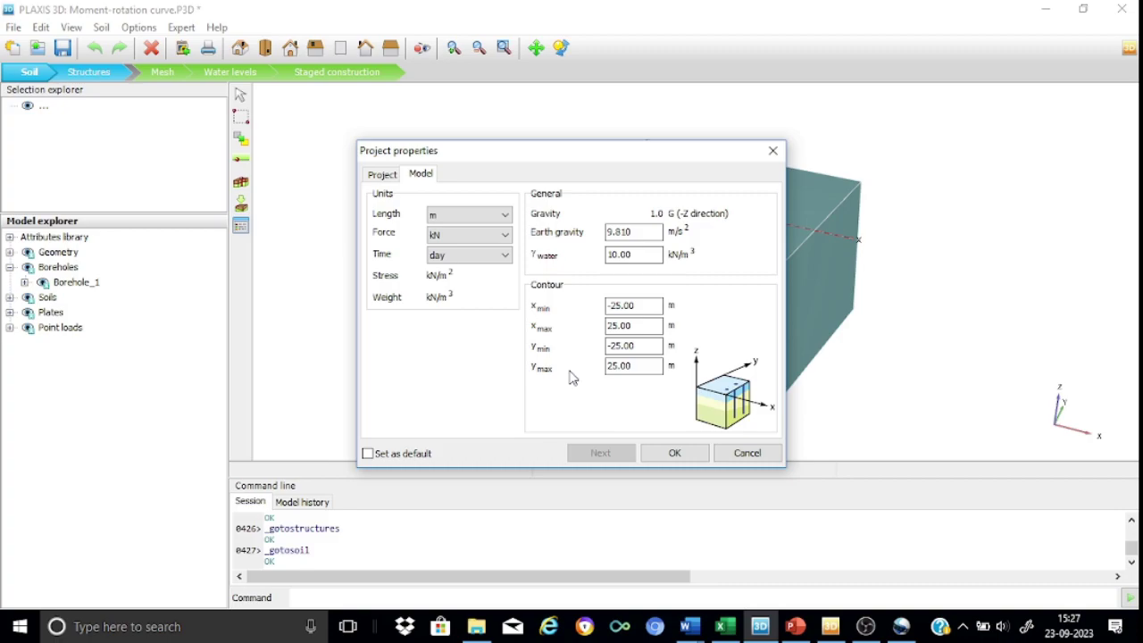
left_click(760, 458)
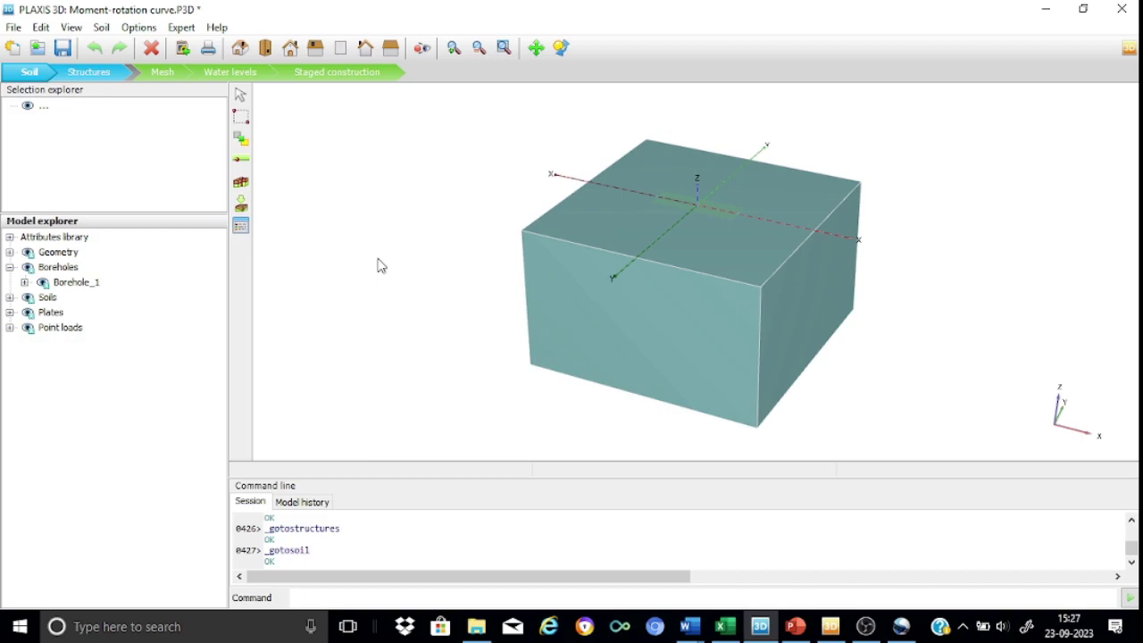
- Review the clay Hardening Soil parameters (E50ref 8000 kN/m², c' 12 kN/m², φ' 24°) without saving changes
left_click(241, 226)
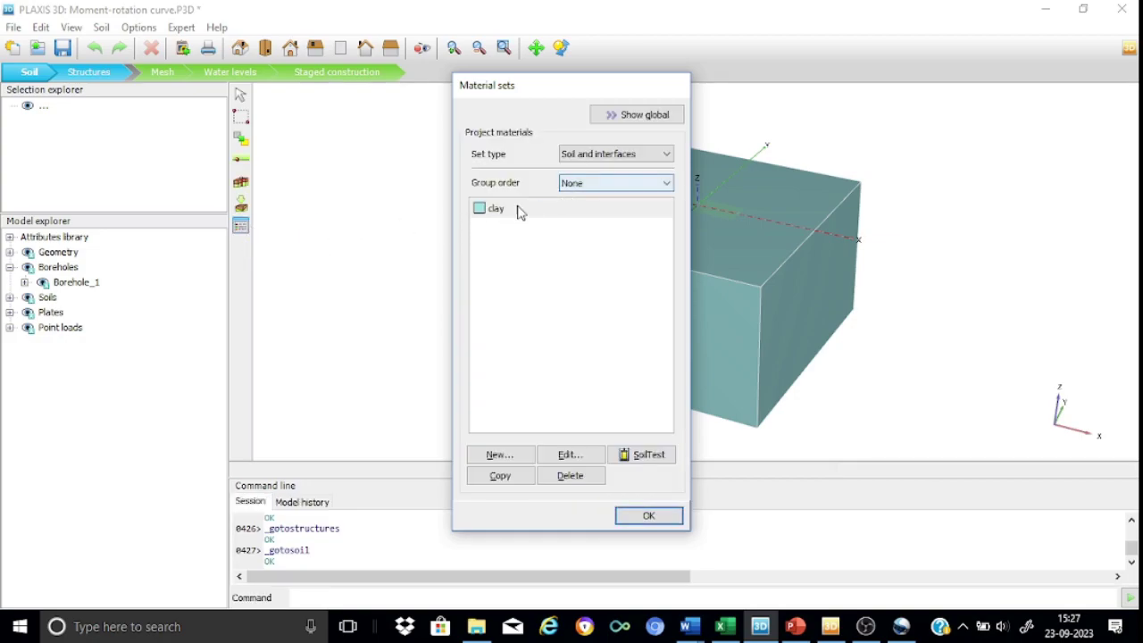
left_click(572, 456)
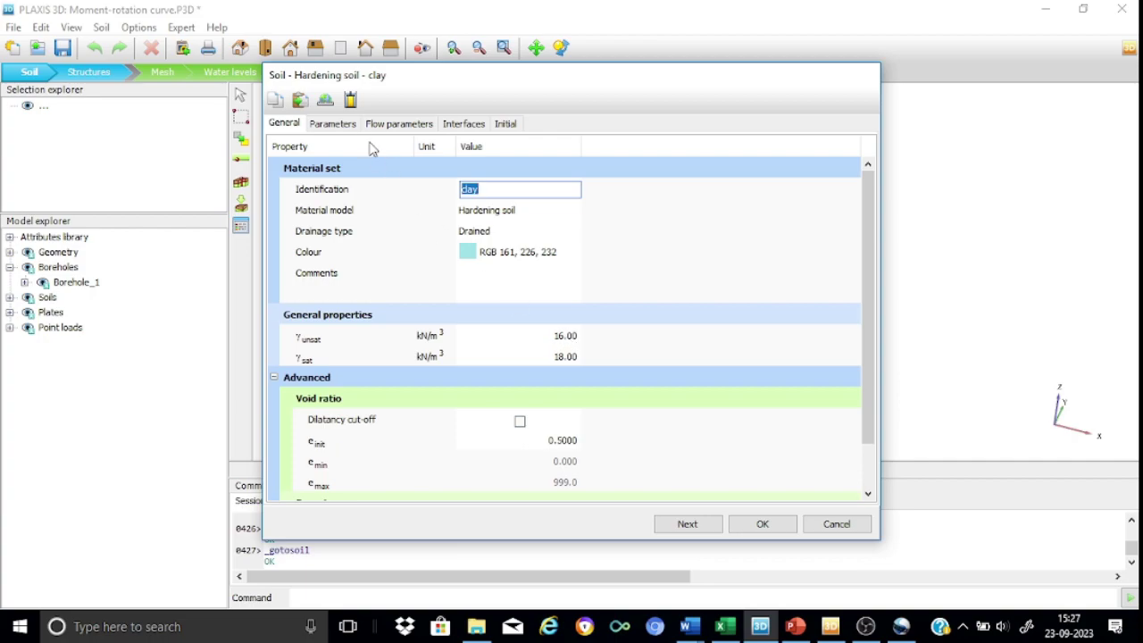
left_click(347, 127)
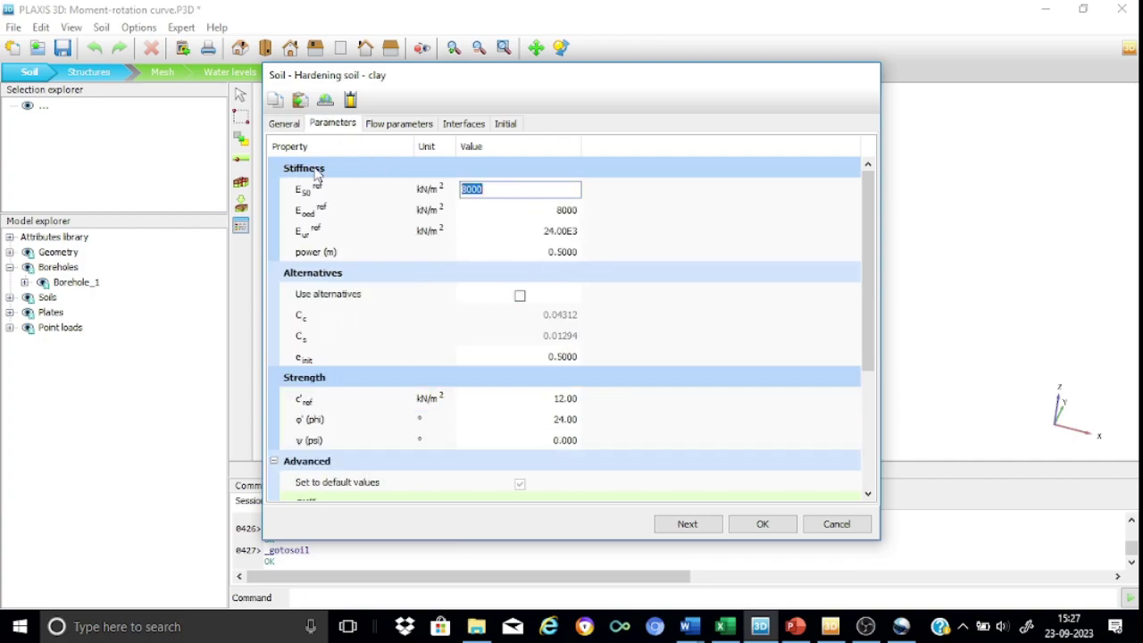
left_click(640, 209)
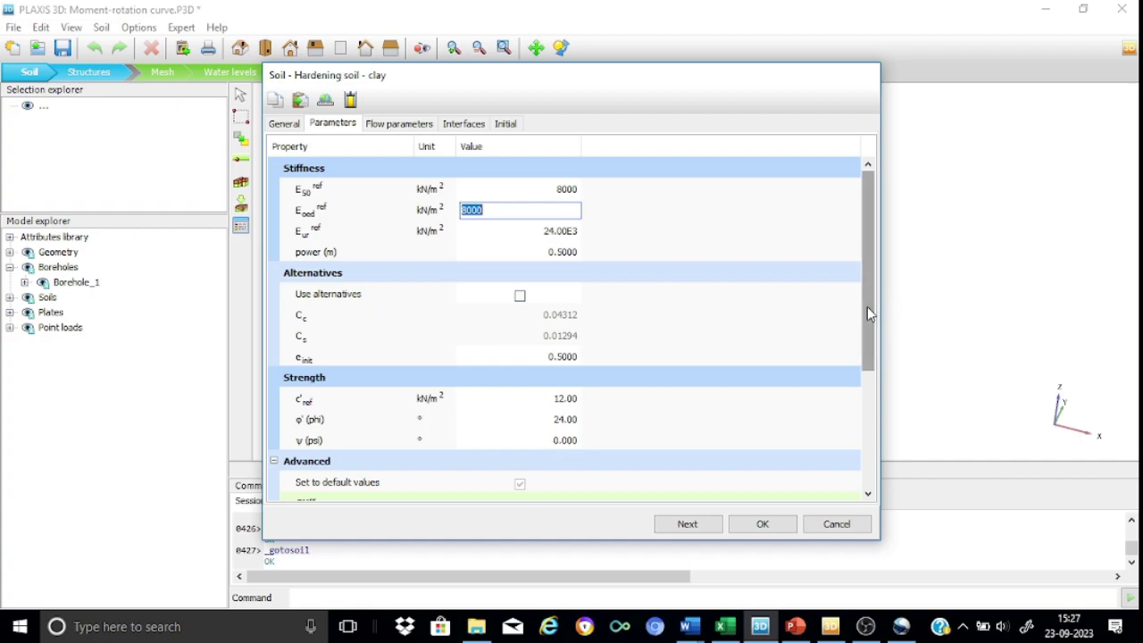
left_click_drag(867, 307, 875, 360)
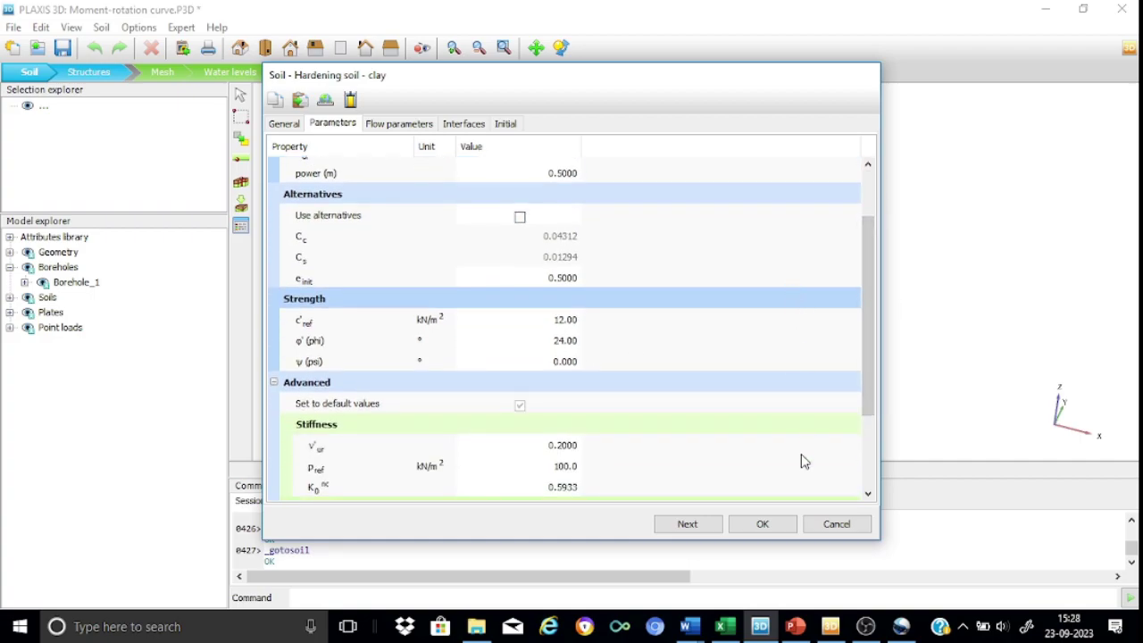
left_click(837, 524)
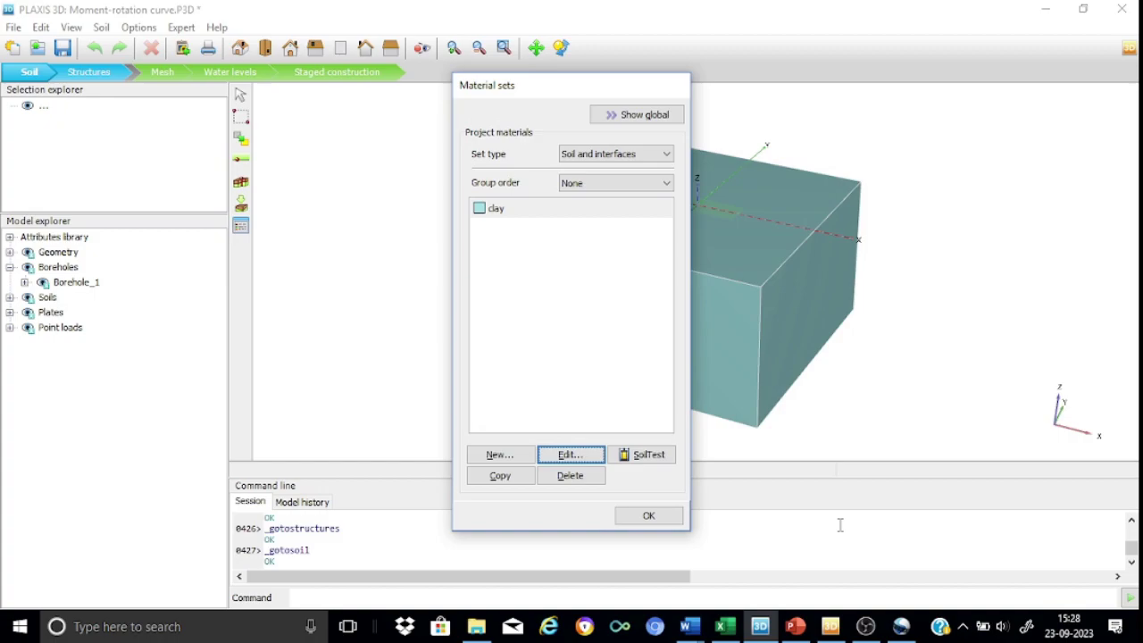
- Confirm the Material sets dialog with OK to return to the clay soil block view
left_click(658, 518)
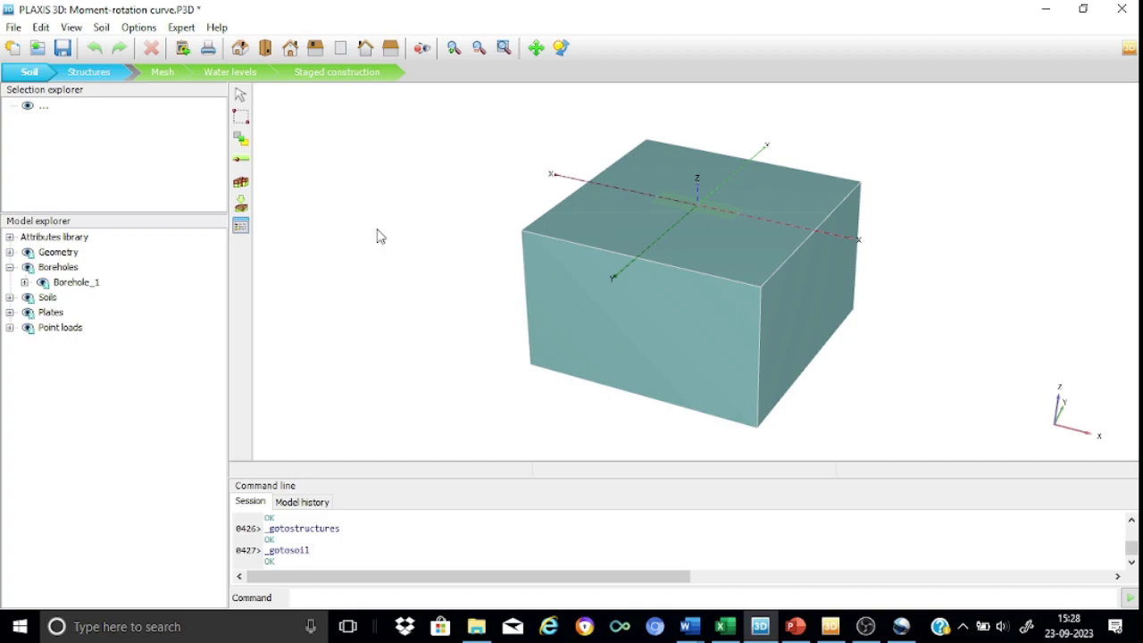
- In Structures mode, inspect the footing plate material (d 1.000 m, E1 25.00E6) and close without changes
left_click(89, 73)
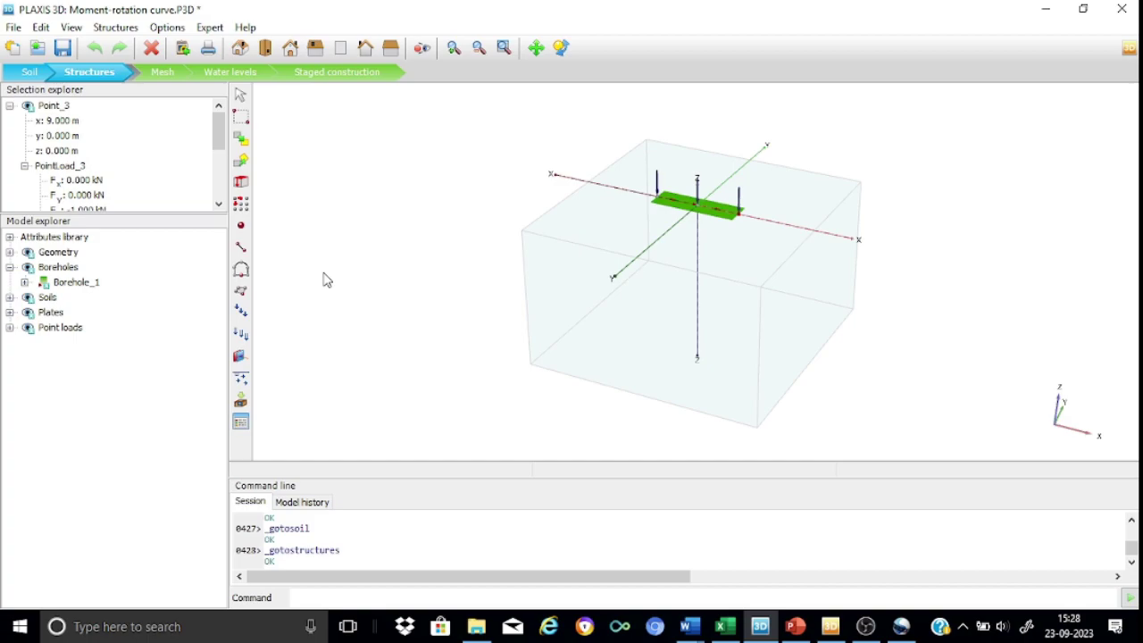
left_click(240, 421)
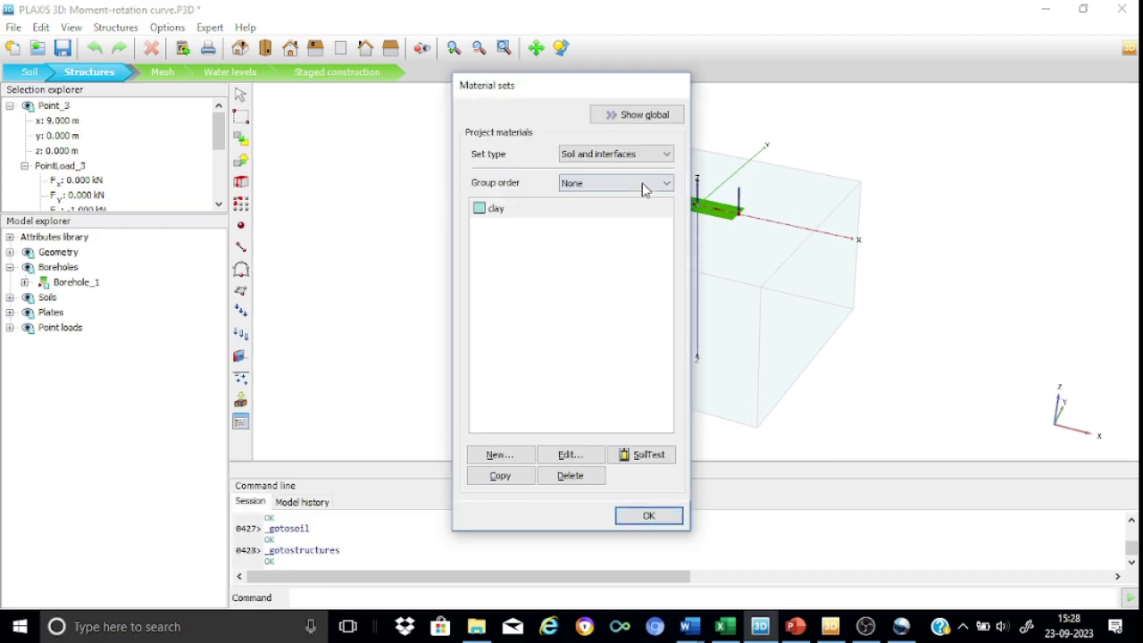
left_click(664, 154)
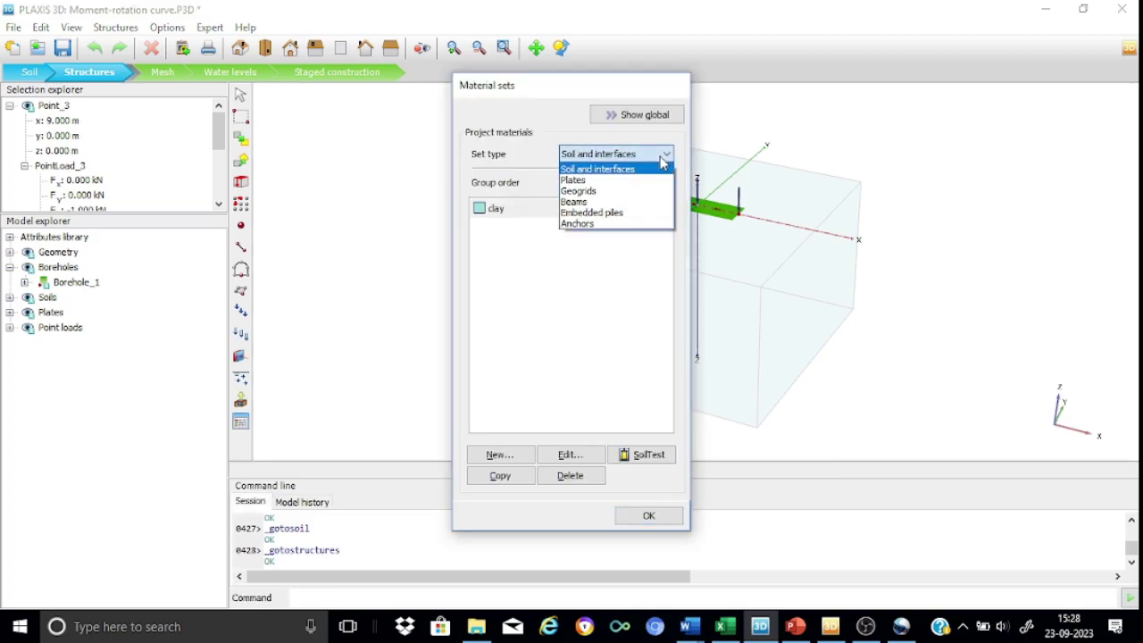
left_click(589, 181)
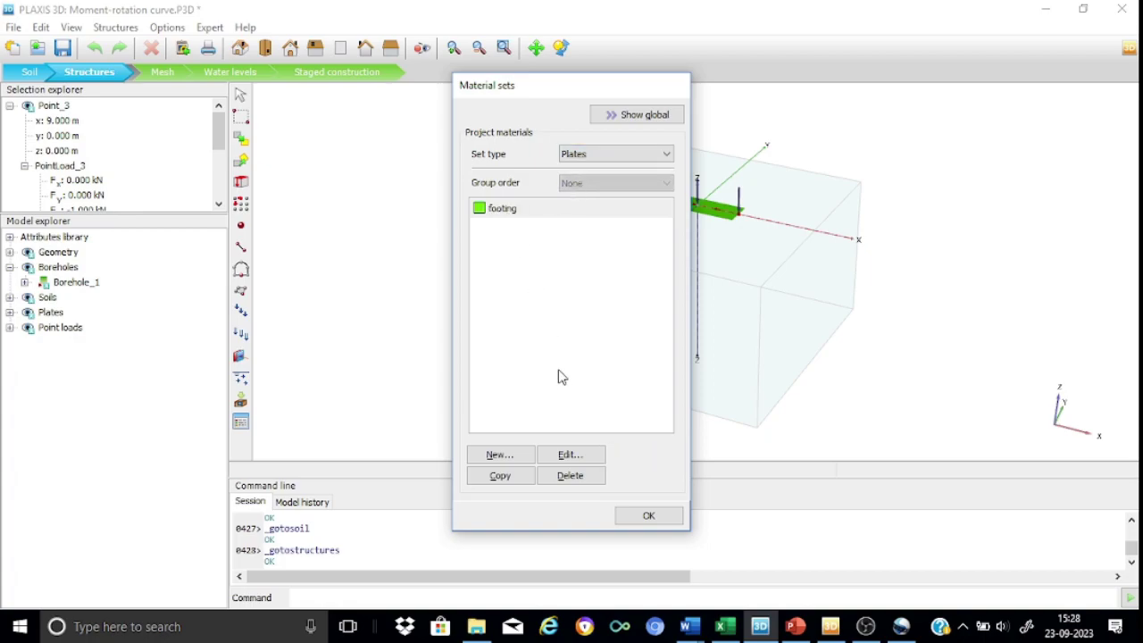
left_click(570, 455)
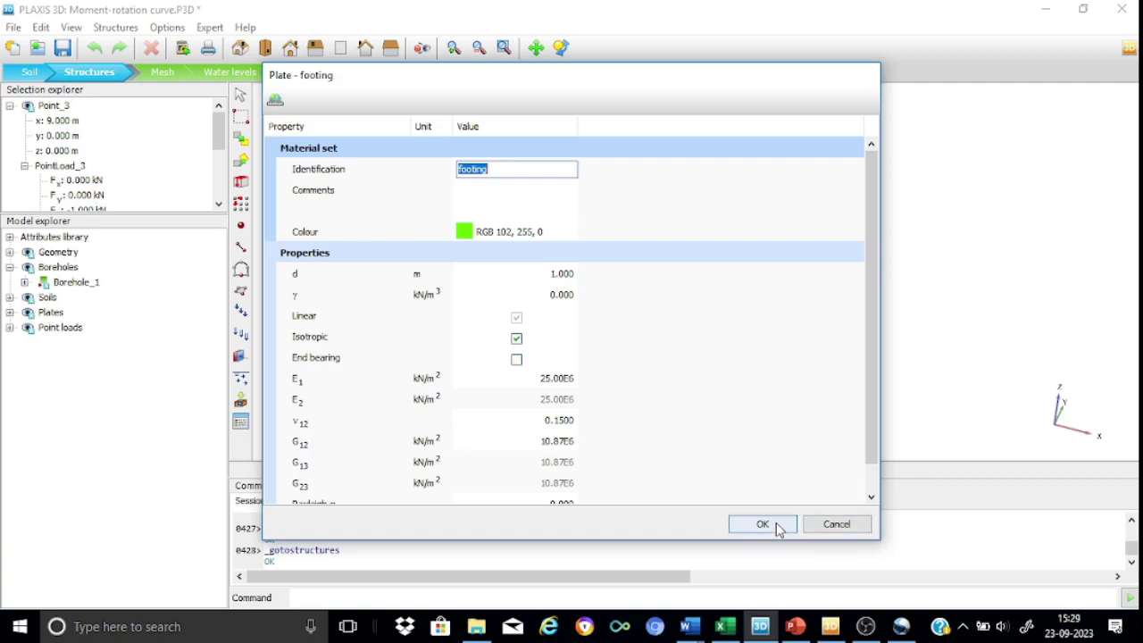
left_click(863, 528)
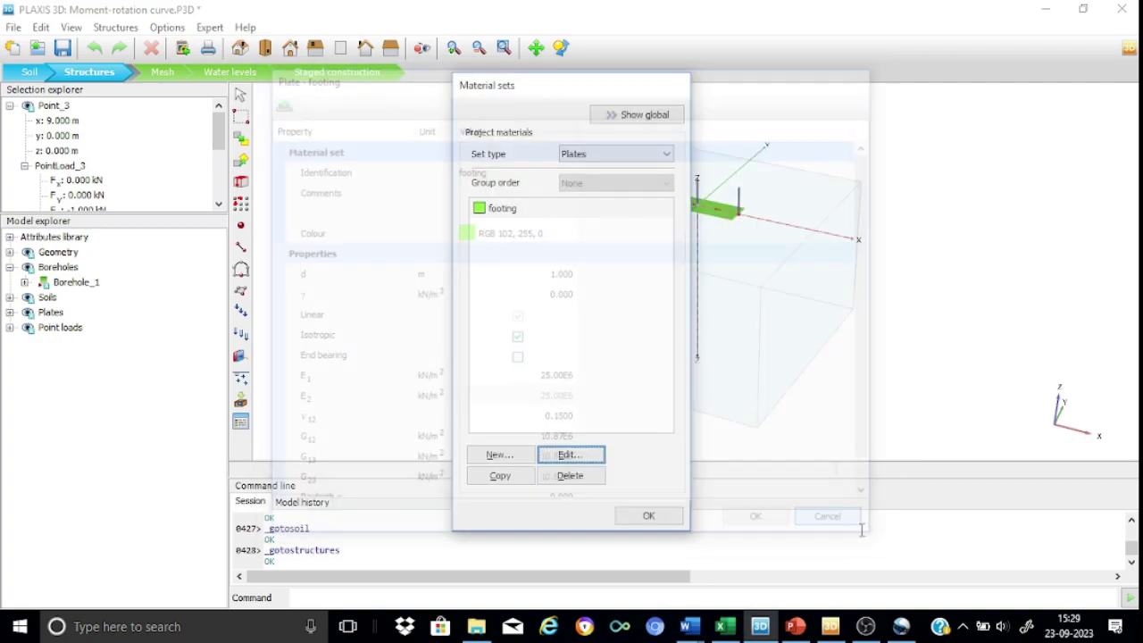
left_click(649, 516)
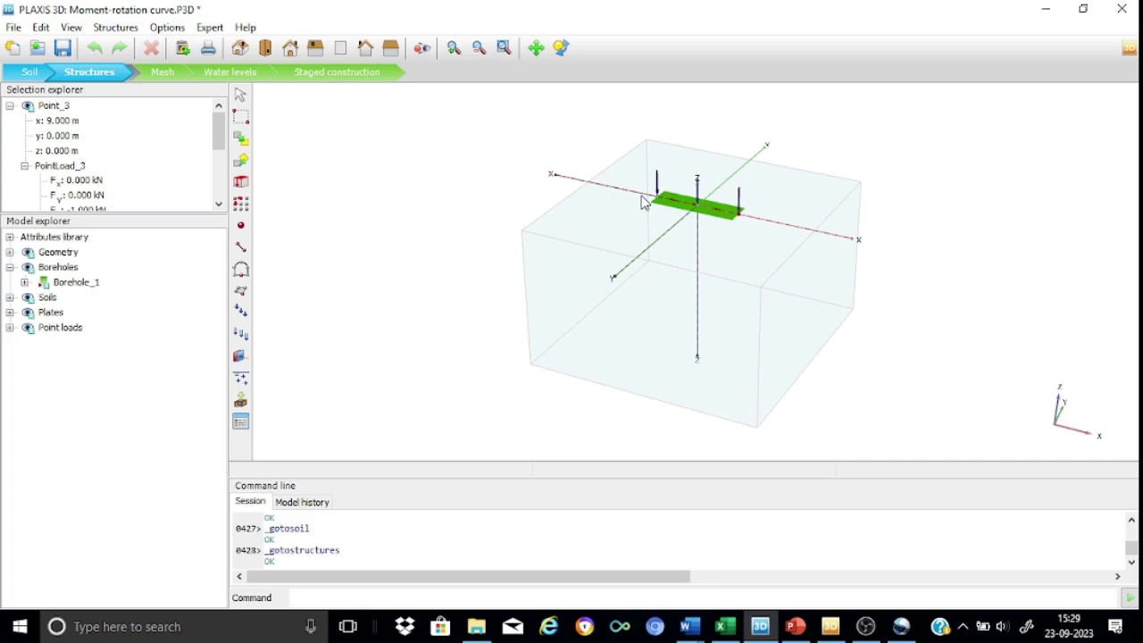
- From the Mesh stage, view the generated mesh in PLAXIS Output and bring that window forward
left_click(161, 73)
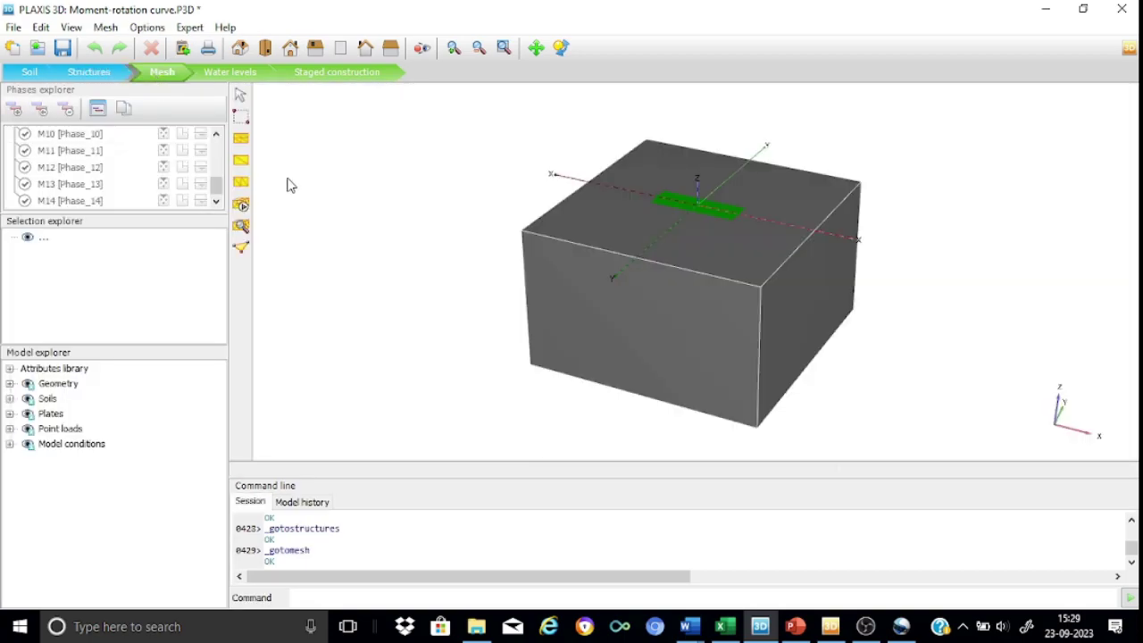
left_click(241, 226)
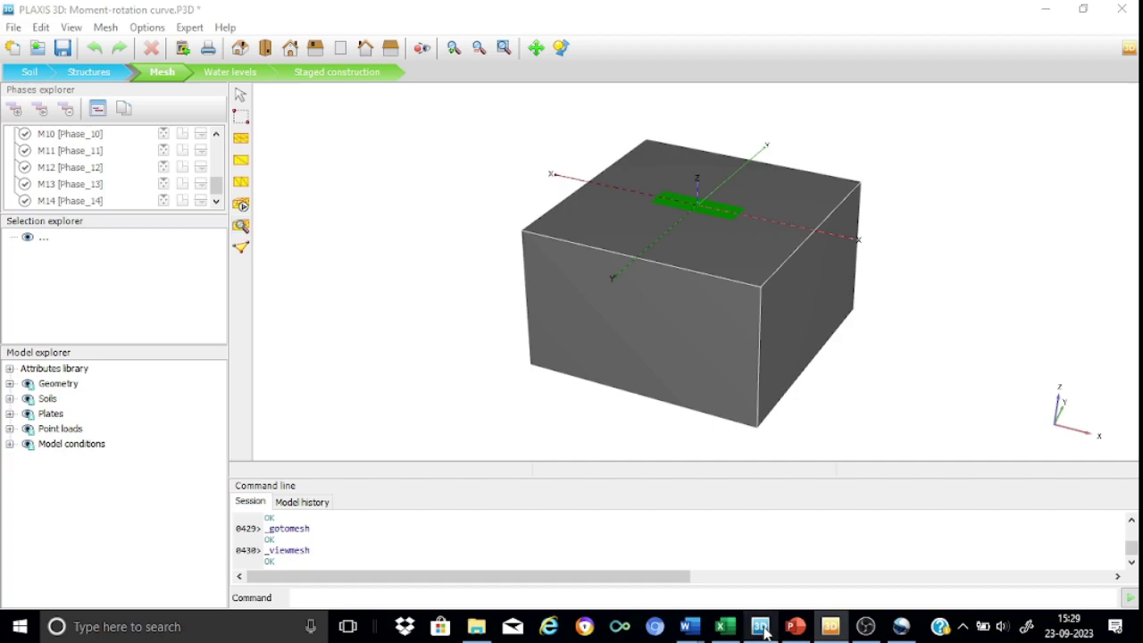
mouse_move(832, 630)
left_click(834, 565)
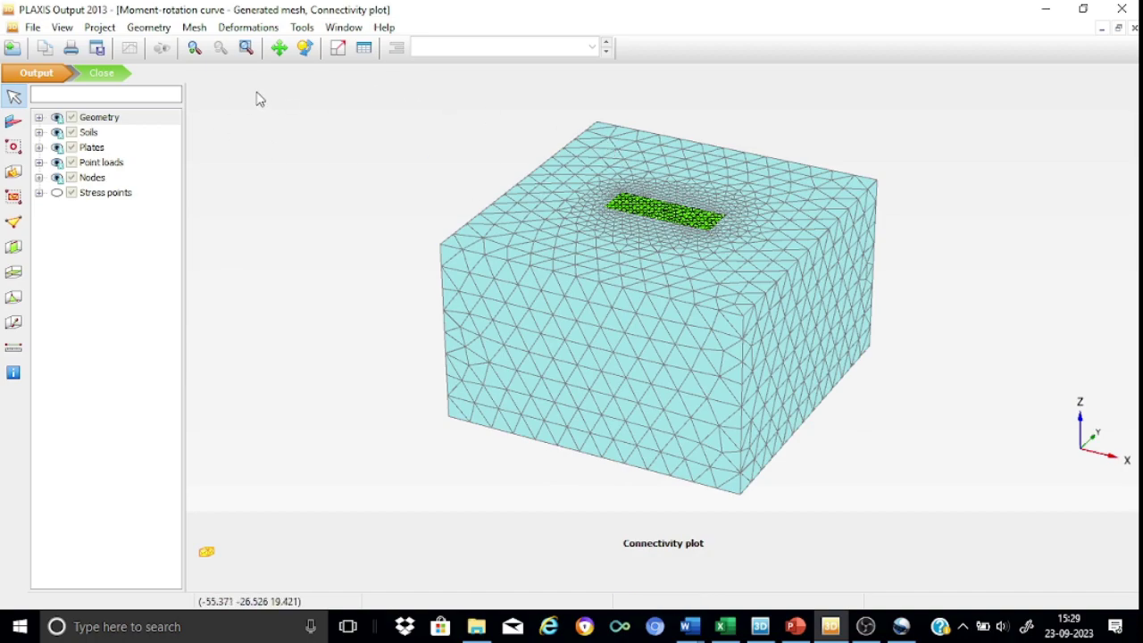
- Box-zoom onto the refined mesh around the footing plate, then close the connectivity plot
left_click(195, 48)
left_click_drag(582, 143, 746, 277)
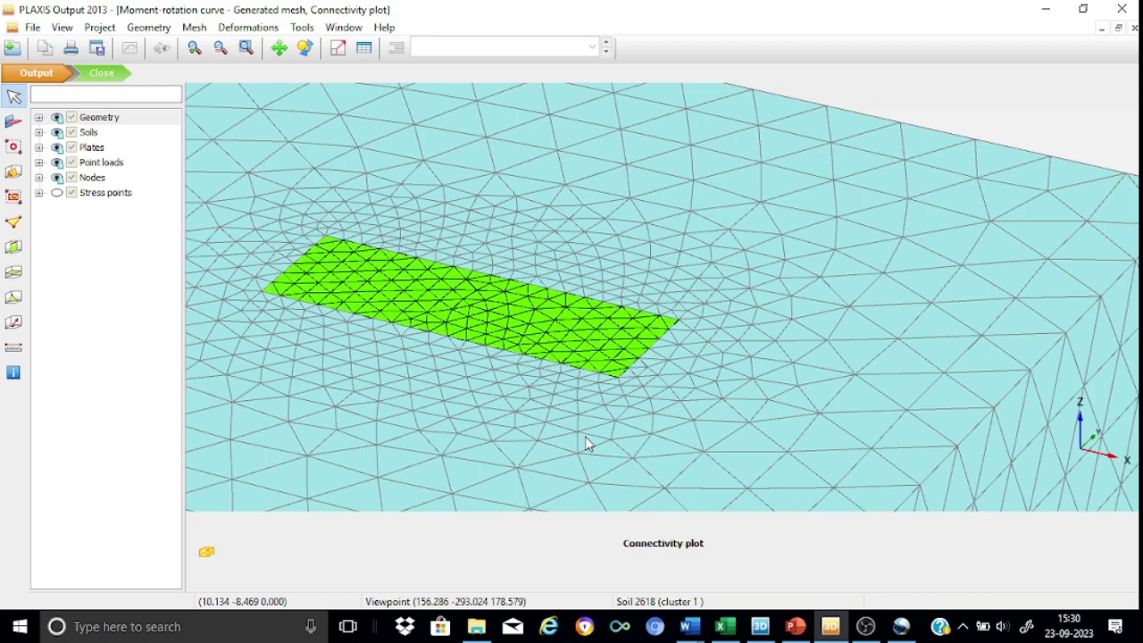
left_click(106, 73)
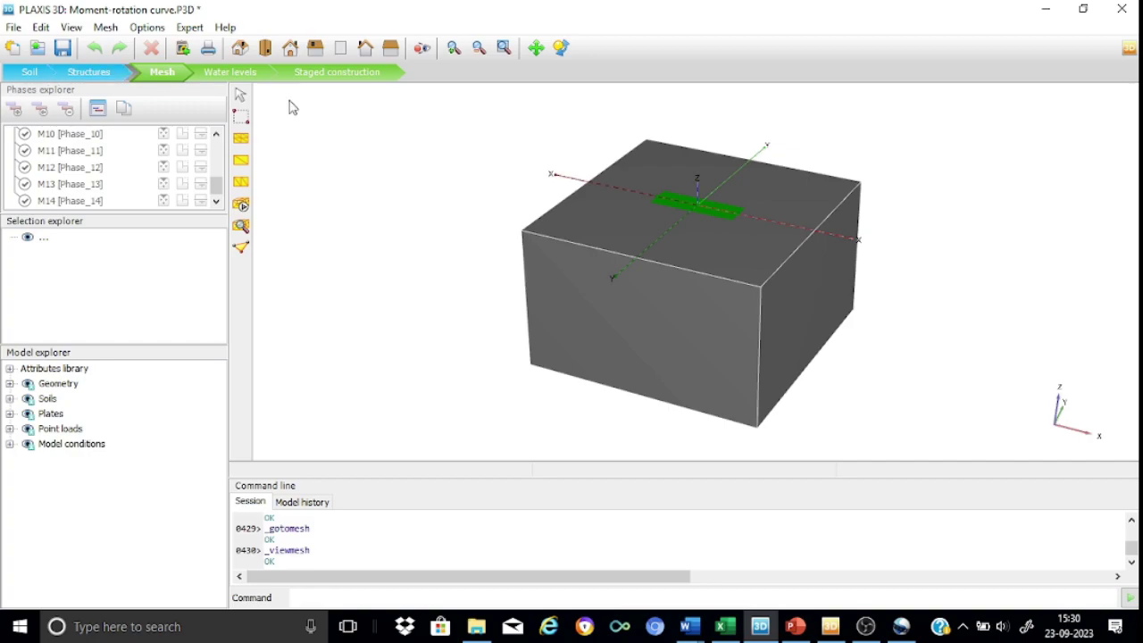
- Enter Staged construction and scroll the Phases explorer from the Initial phase through M14
left_click(319, 77)
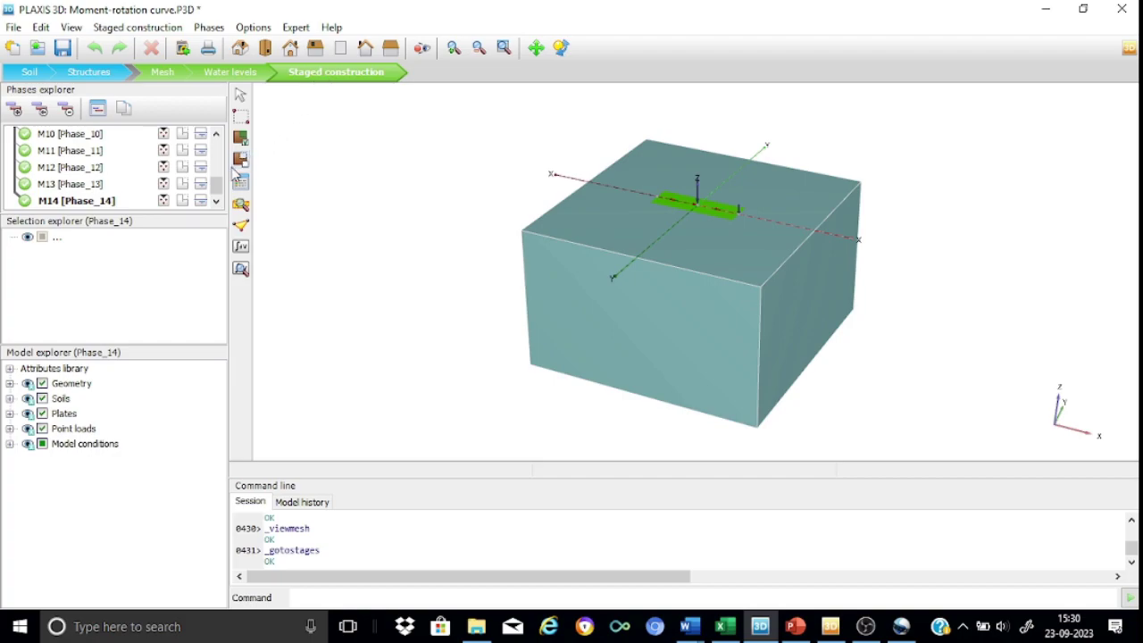
left_click_drag(217, 192, 217, 145)
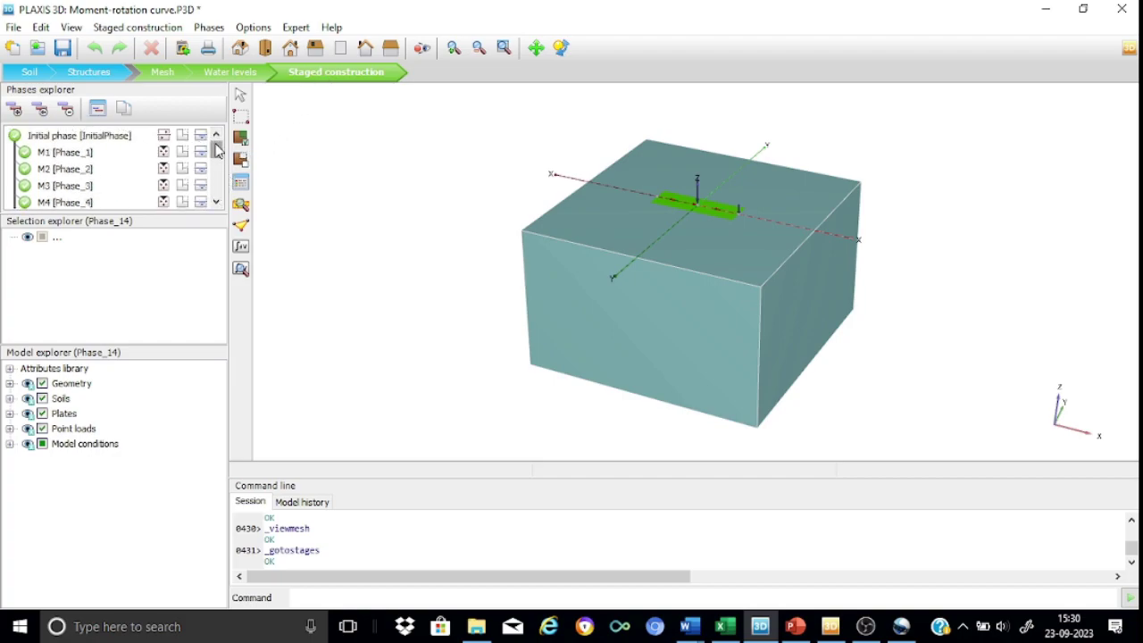
left_click_drag(216, 150, 217, 183)
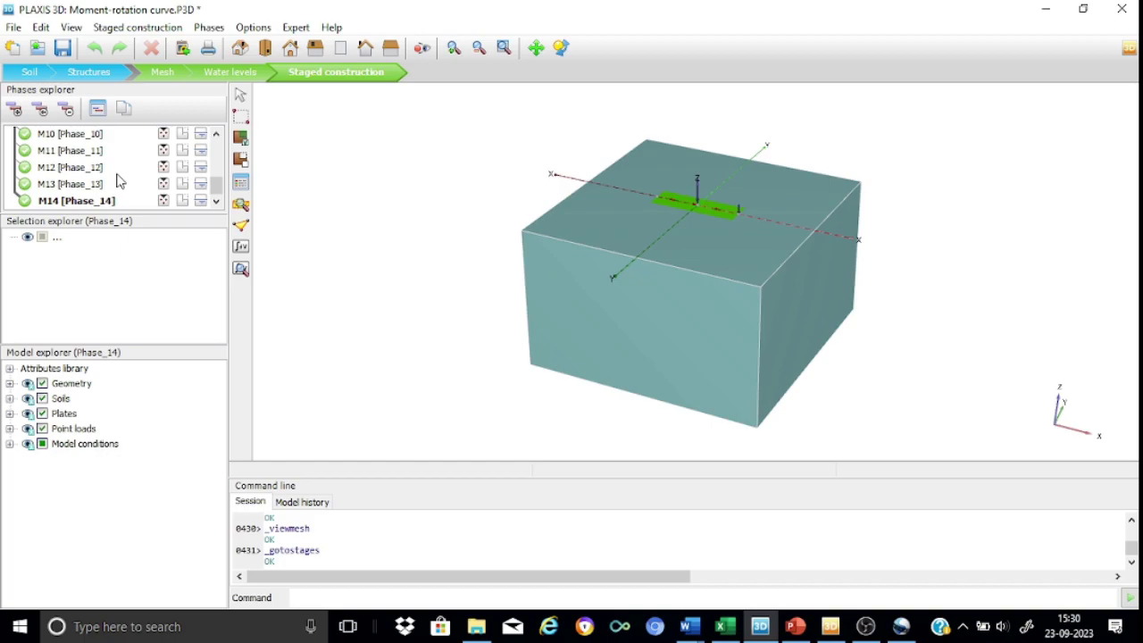
left_click_drag(216, 186, 216, 155)
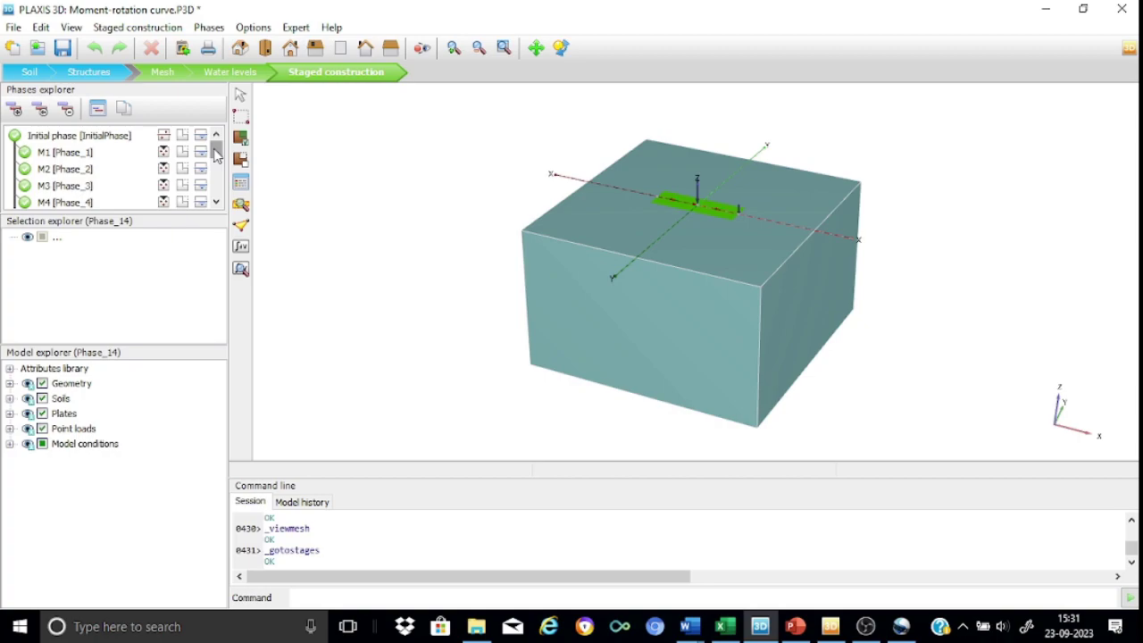
mouse_move(216, 154)
left_mouse_down()
mouse_move(219, 204)
mouse_move(221, 141)
left_mouse_up()
mouse_move(214, 152)
left_mouse_down()
mouse_move(218, 192)
mouse_move(217, 142)
left_mouse_up()
- Open the calculated results for phase M12 and zoom in on the loaded footing plate
left_click(239, 270)
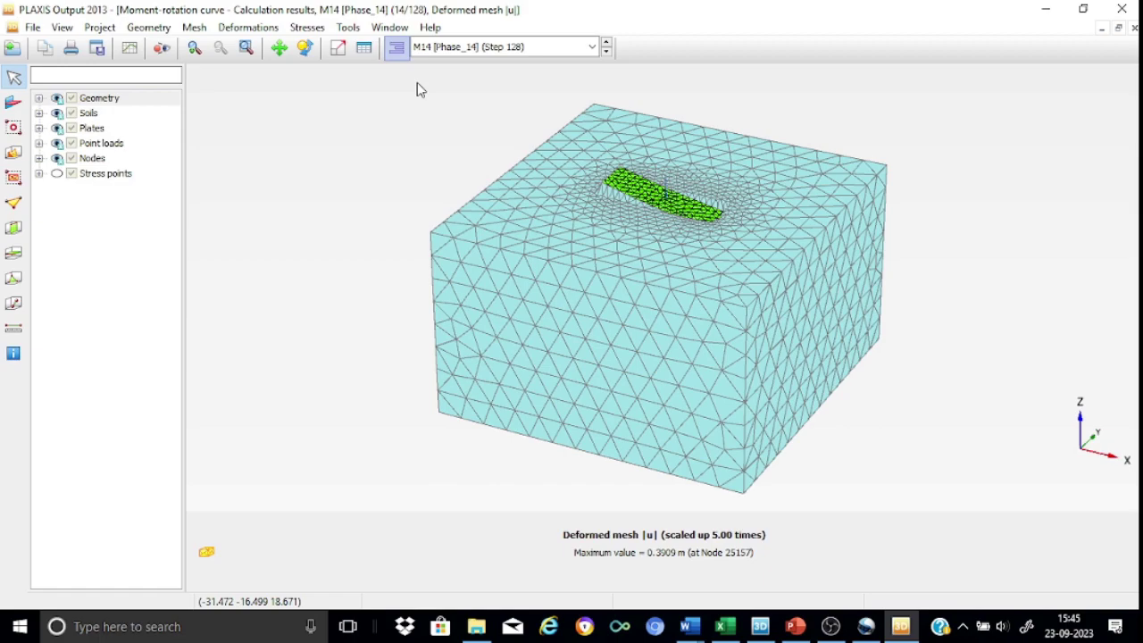
left_click(592, 49)
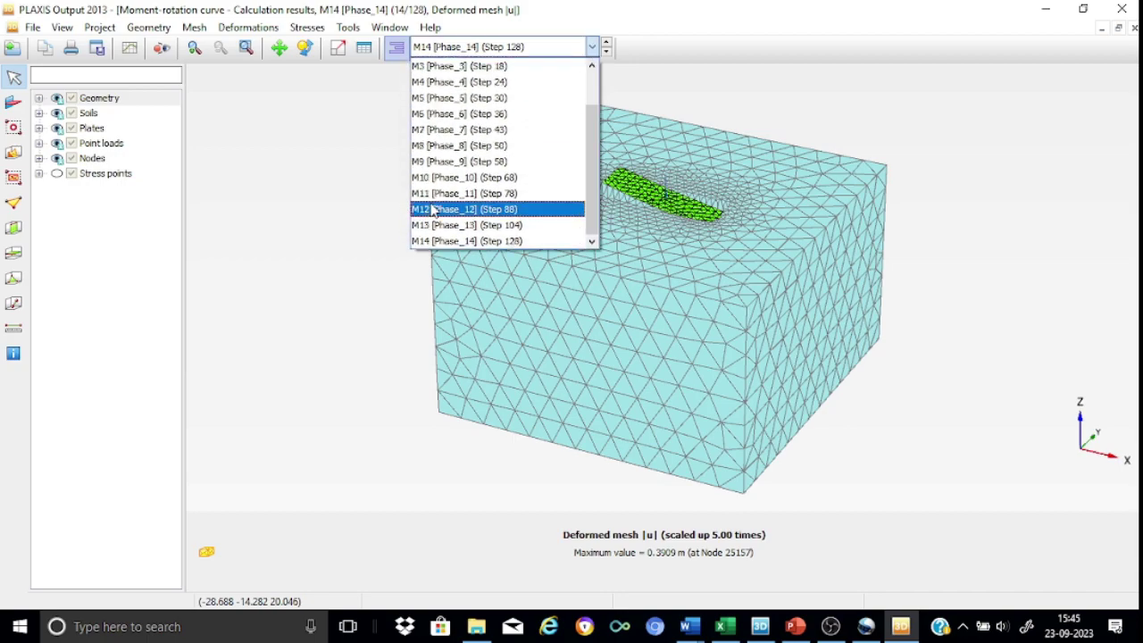
left_click(430, 214)
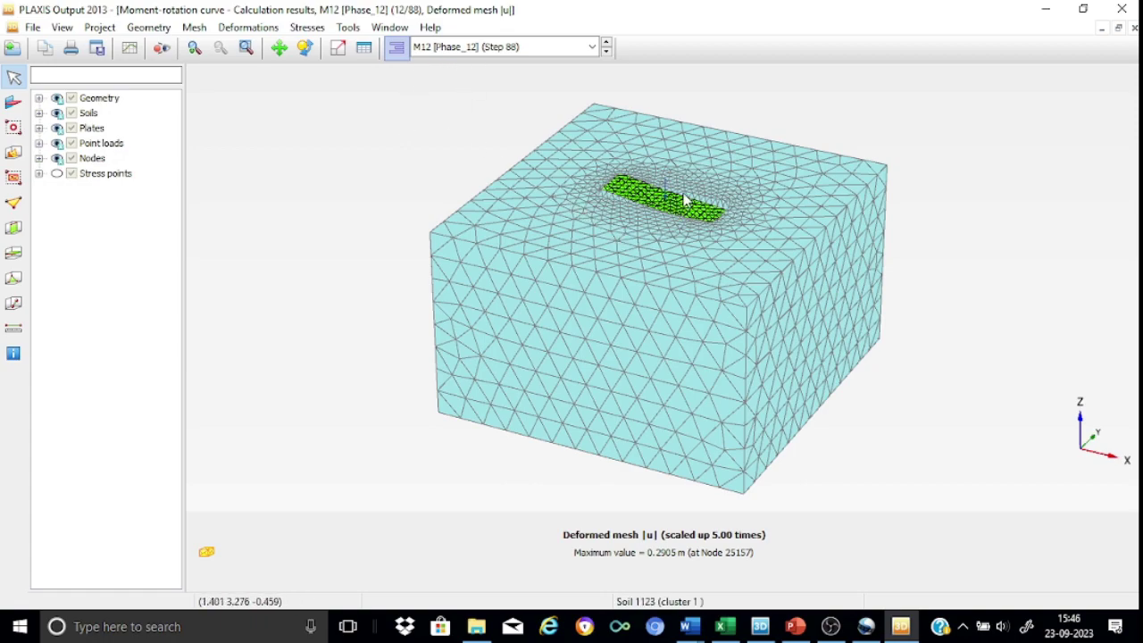
left_click(194, 49)
left_click_drag(589, 145, 727, 250)
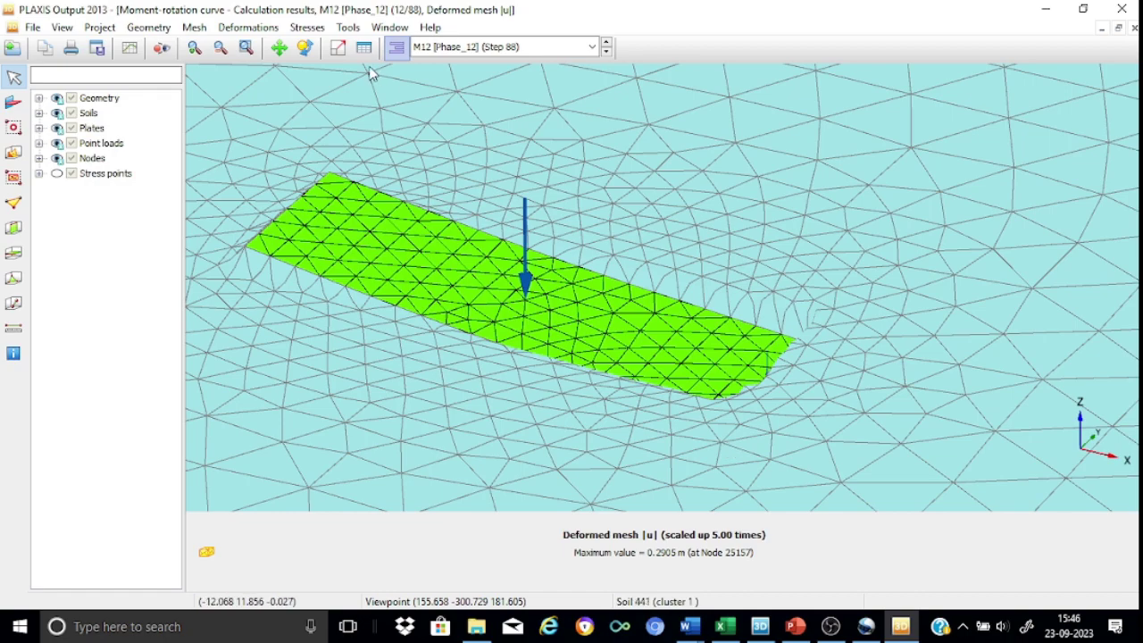
- Plot M12 vertical phase displacements Pu_z as contours and reset to the full soil block view
left_click(234, 29)
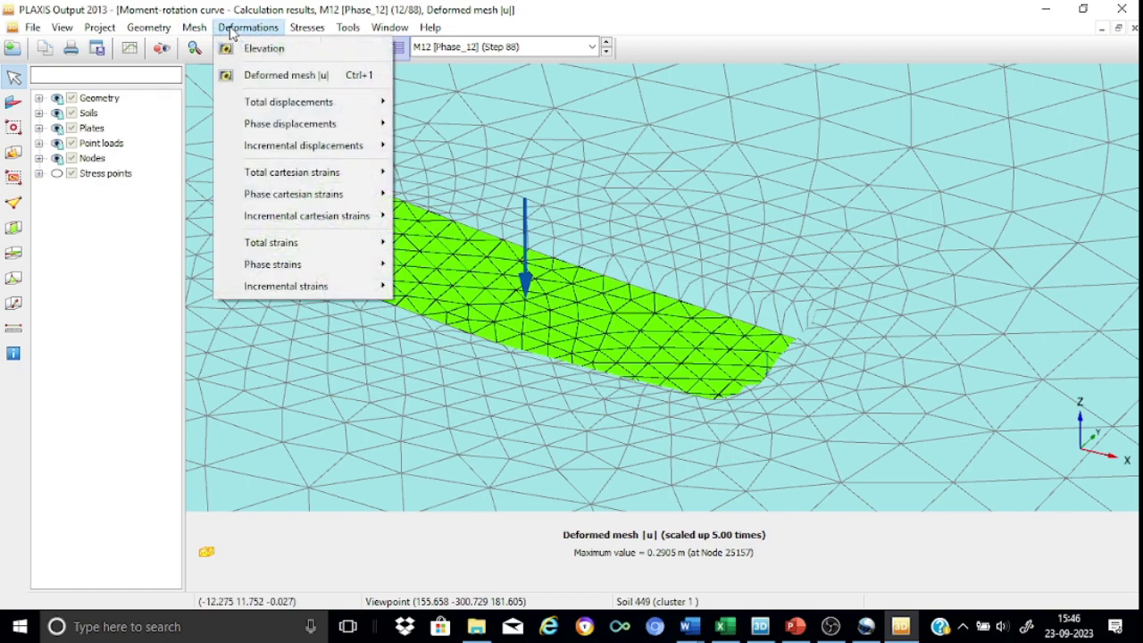
mouse_move(268, 125)
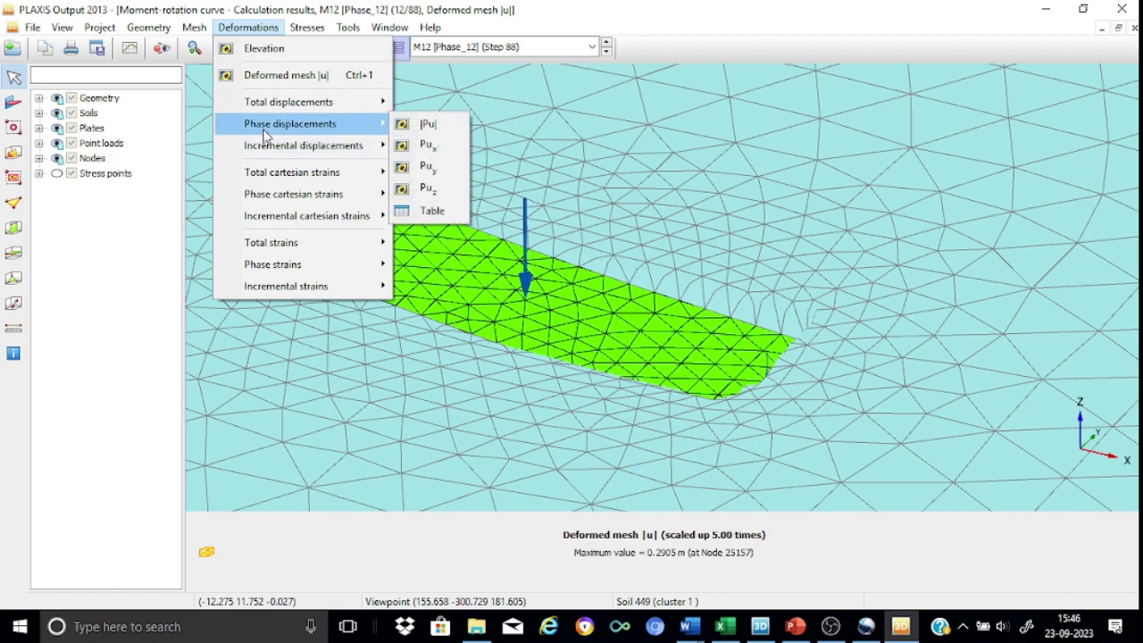
left_click(427, 189)
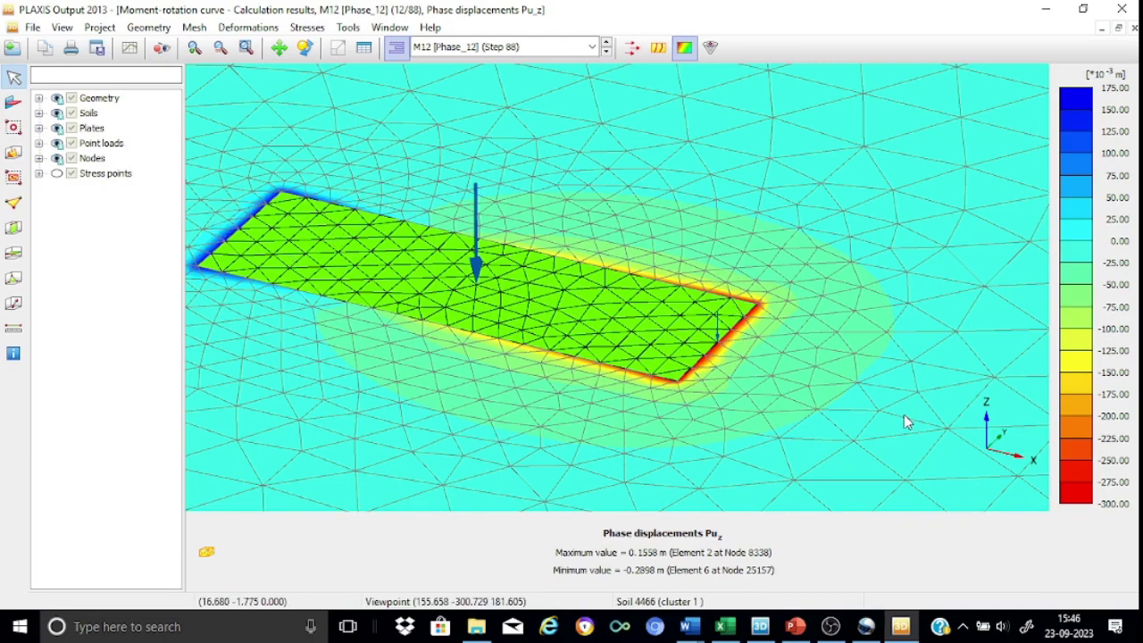
left_click(246, 48)
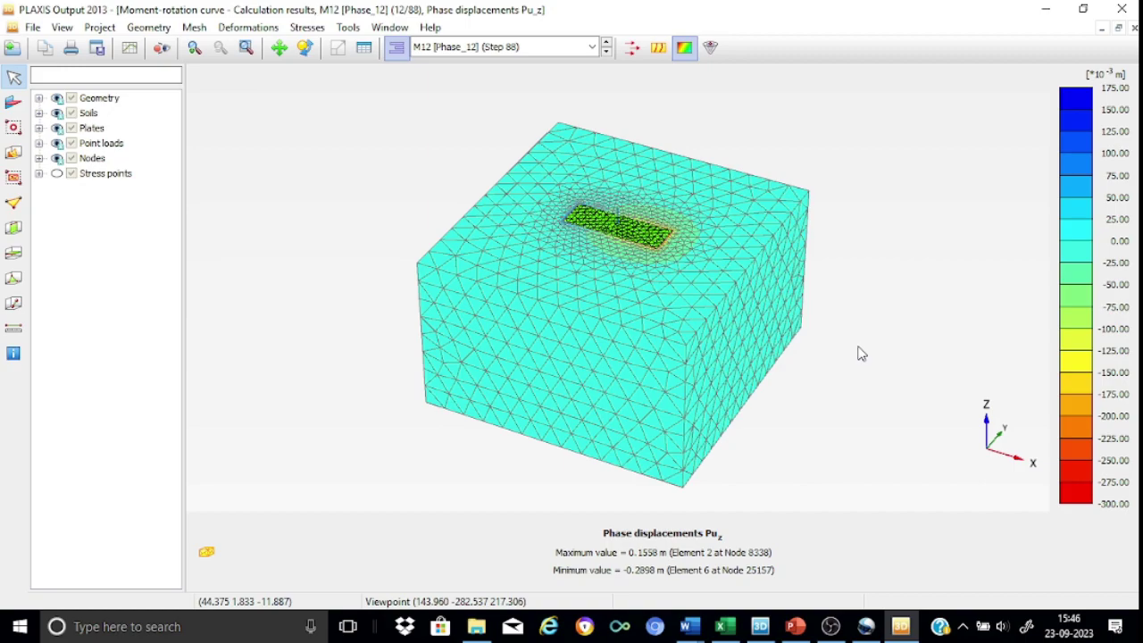
- Define cross section A-A* with first point X −35 m and second point X 35 m
left_click(15, 229)
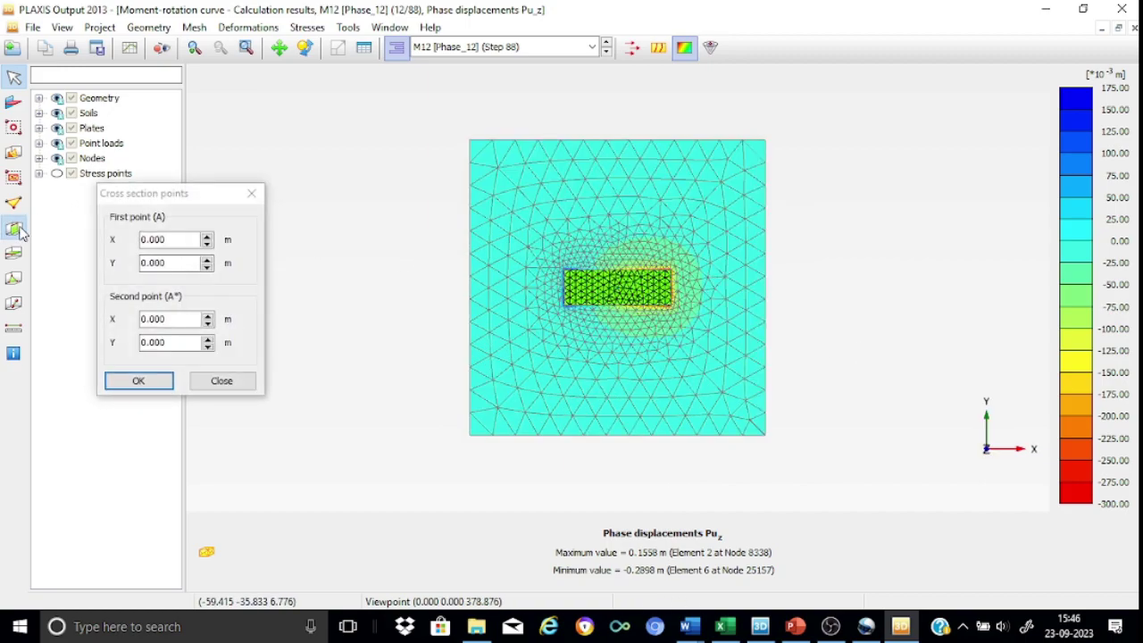
double_click(174, 239)
key("BackSpace")
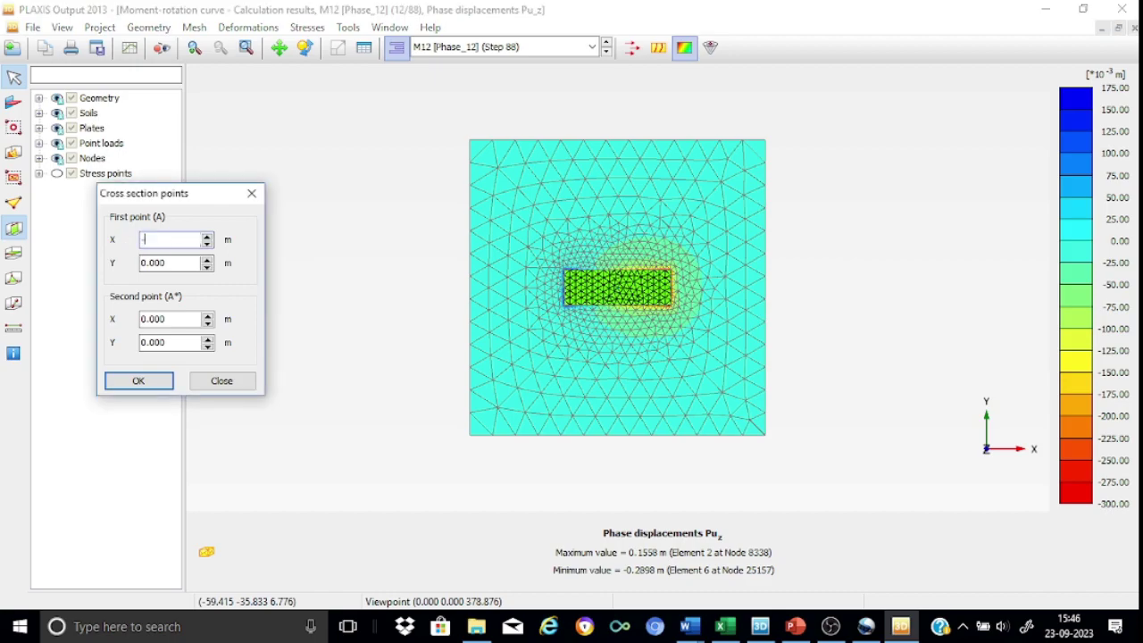
type("-35")
double_click(174, 319)
type("35")
left_click(130, 382)
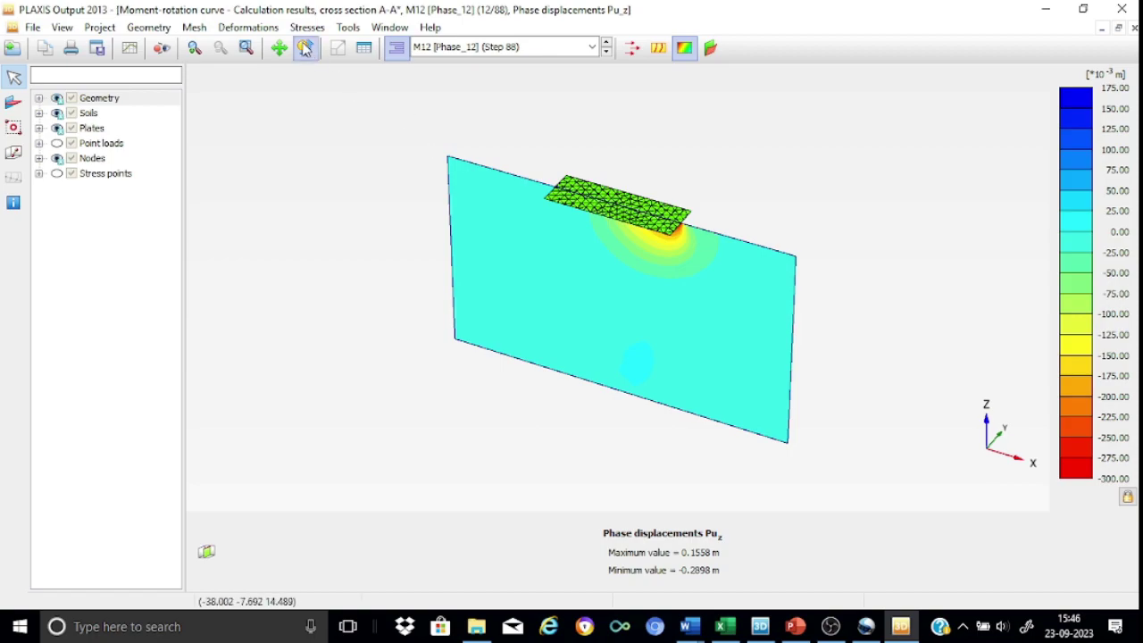
- Rotate, reset and zoom the section view to inspect the Pu_z contours beneath the footing plate
right_click_drag(696, 281, 807, 173, "ctrl")
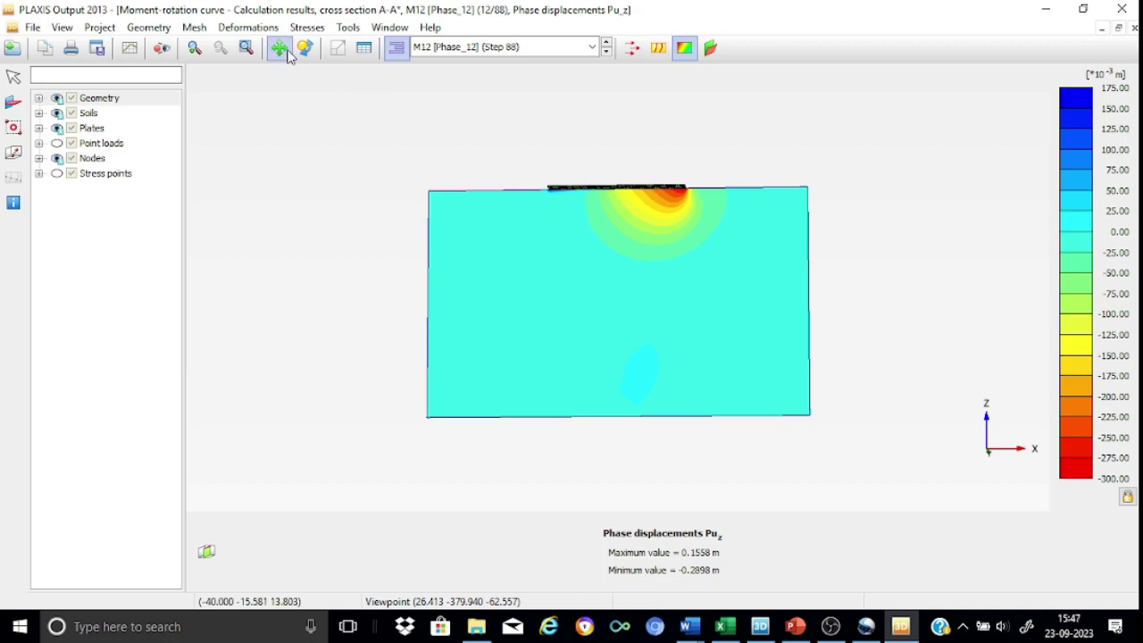
left_click(246, 48)
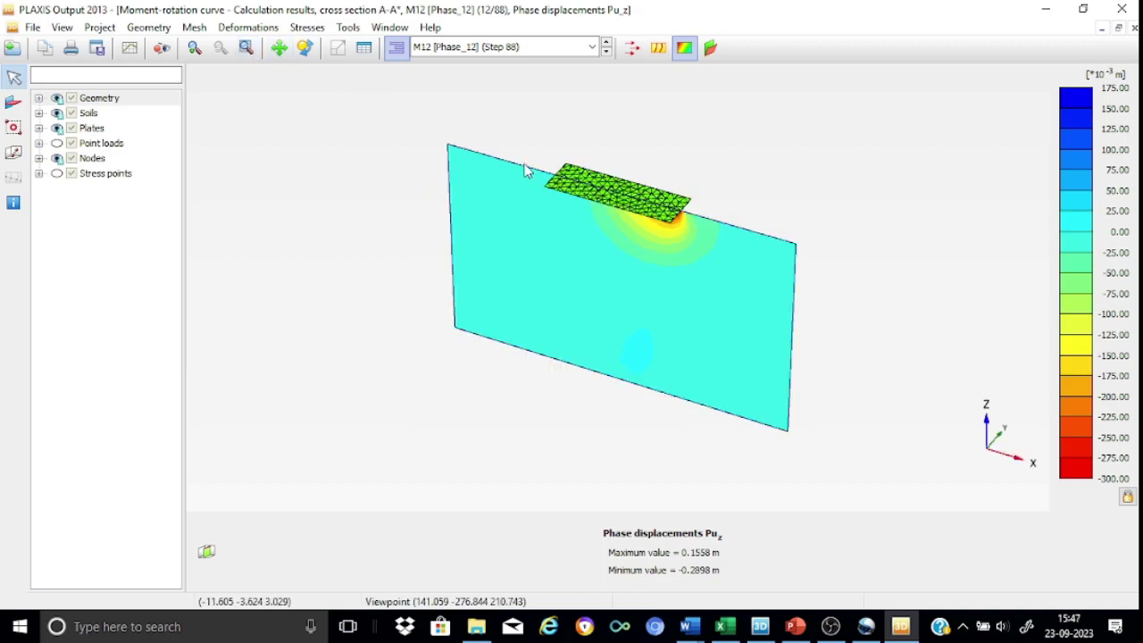
left_click_drag(528, 148, 688, 278)
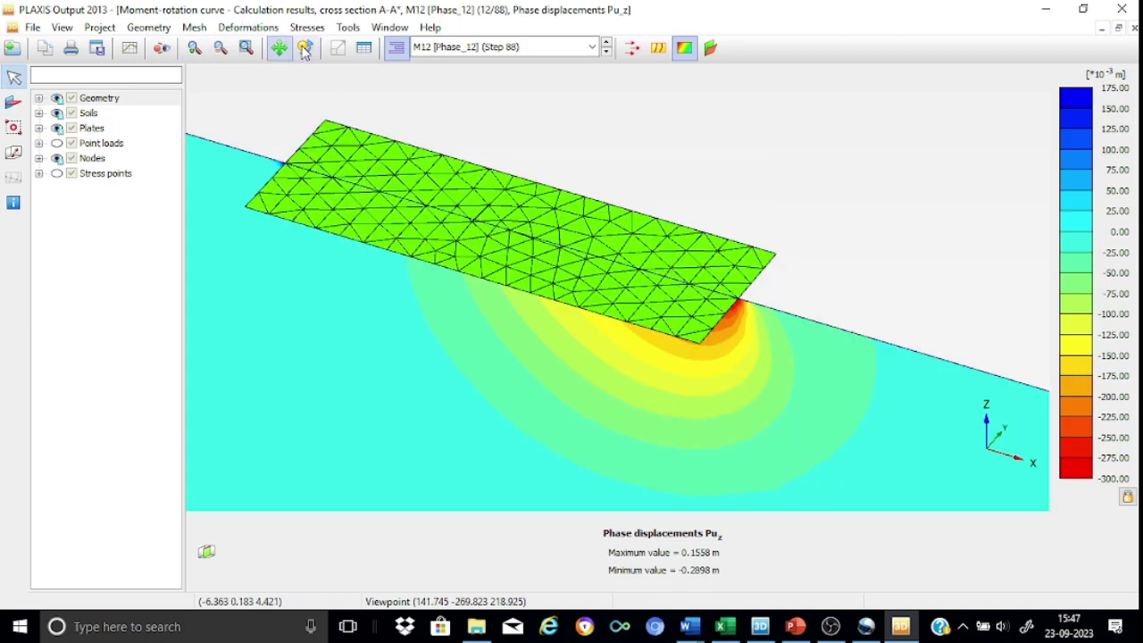
left_click(304, 48)
left_click_drag(689, 336, 779, 259)
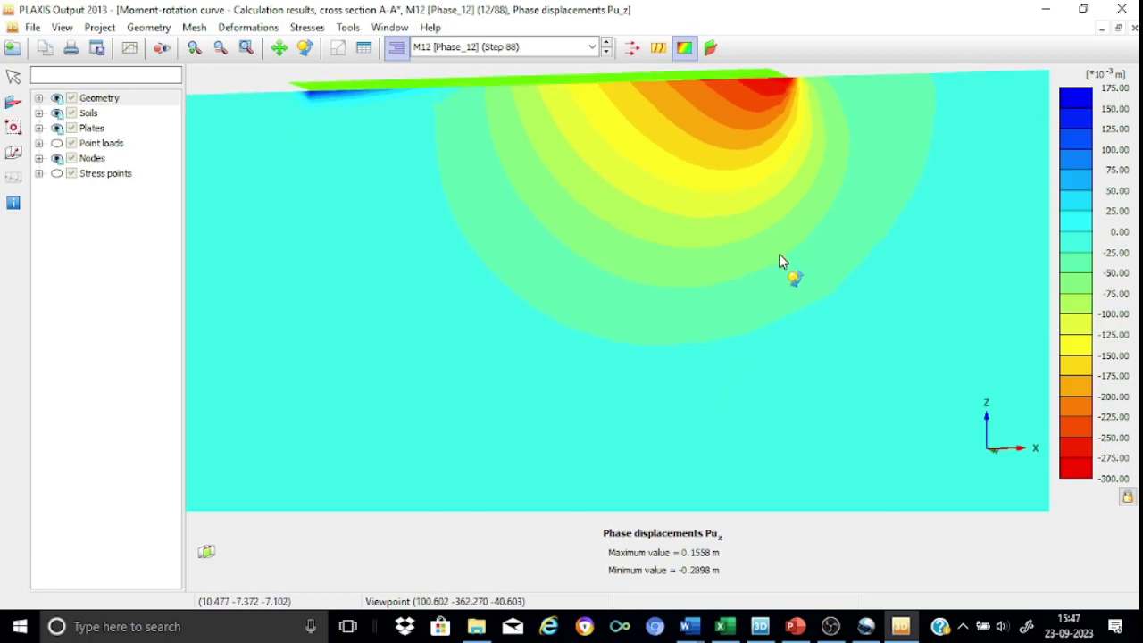
left_click_drag(671, 217, 700, 259)
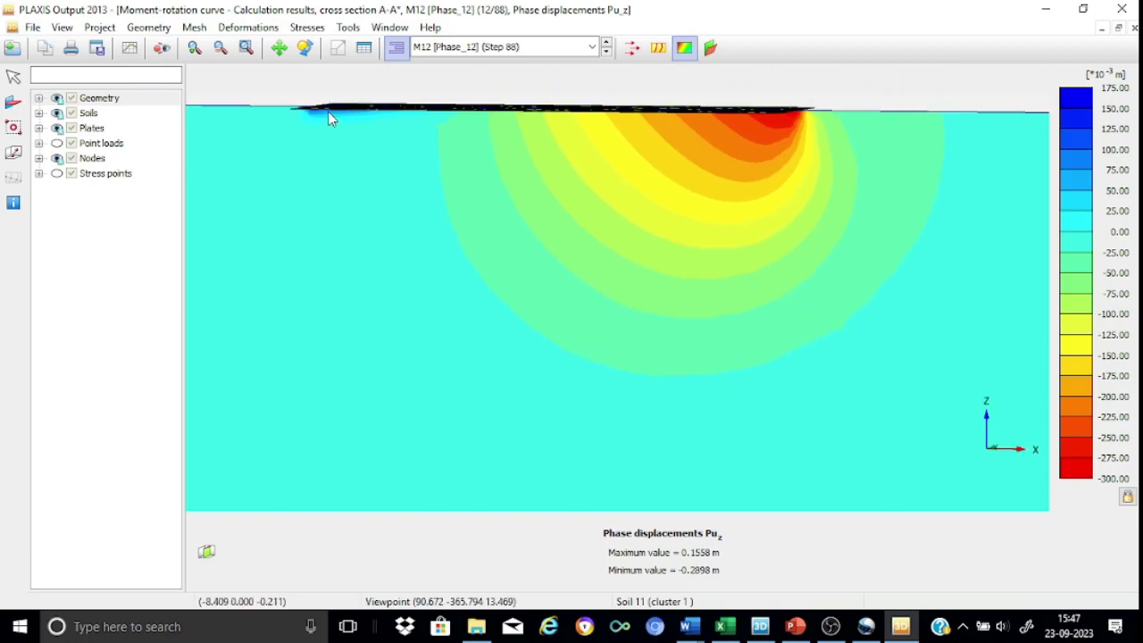
left_click_drag(328, 119, 328, 106)
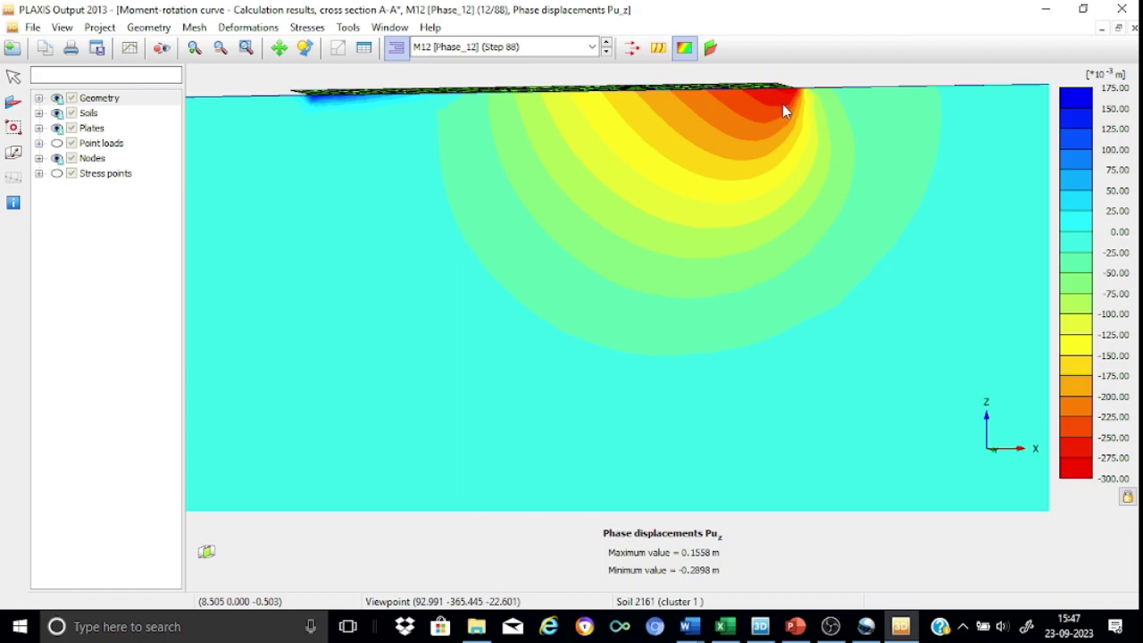
- Draw cross section B-B* along the footing plate from its left end to its right end
left_click(15, 154)
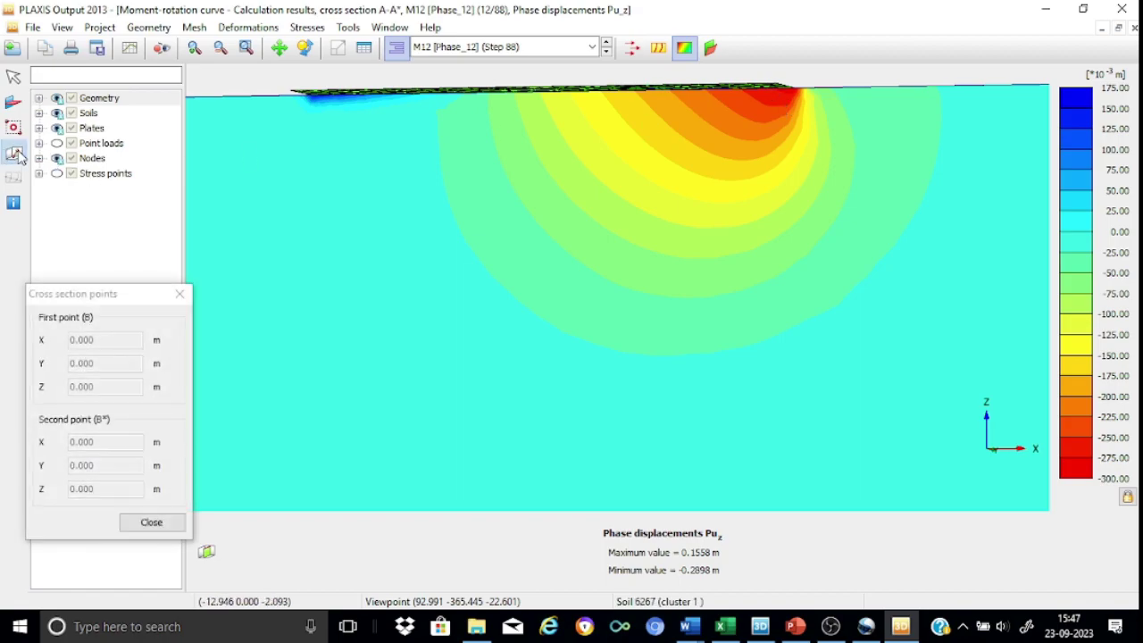
left_click(312, 105)
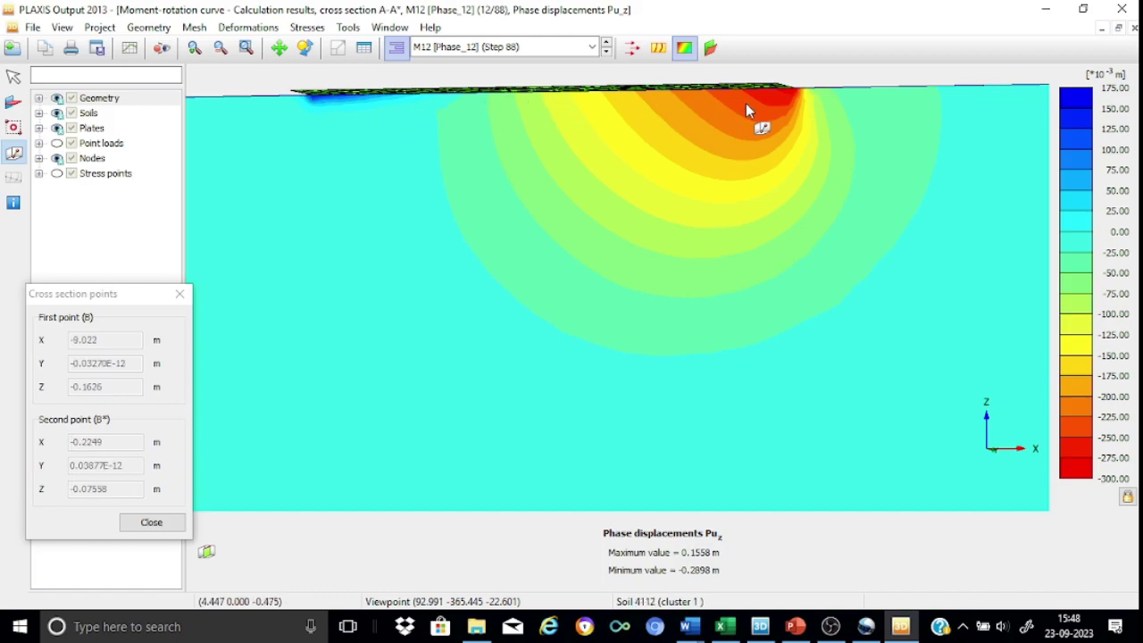
left_click(795, 98)
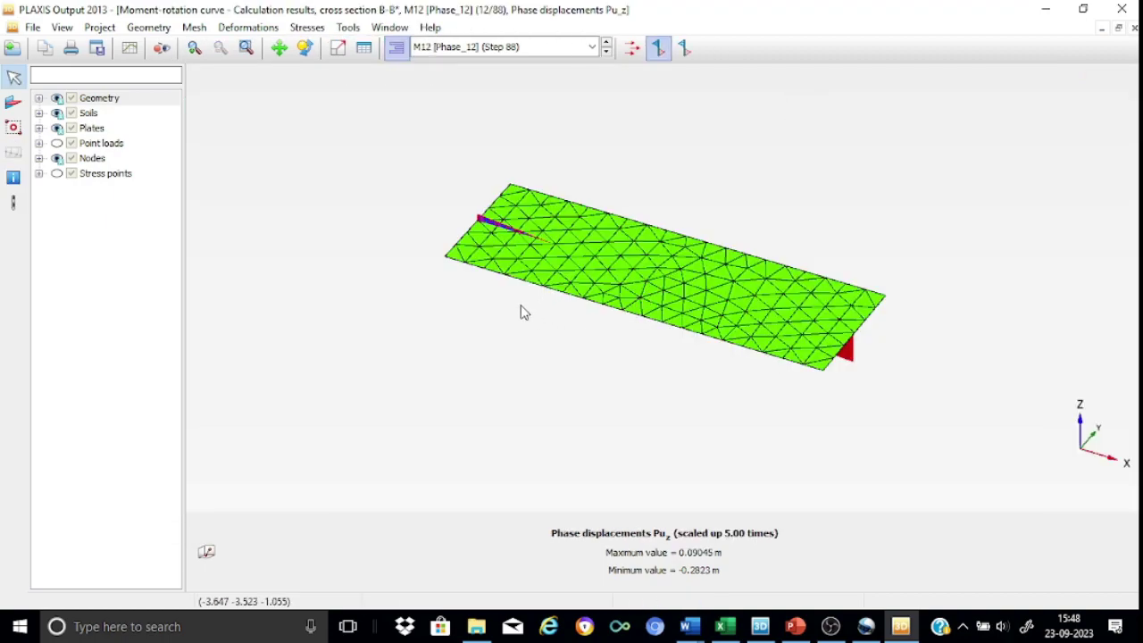
- Rotate the B-B* view to inspect the plate's Pu_z distribution from above and back
left_click(306, 51)
mouse_move(590, 309)
left_mouse_down()
mouse_move(624, 206)
mouse_move(627, 238)
left_mouse_up()
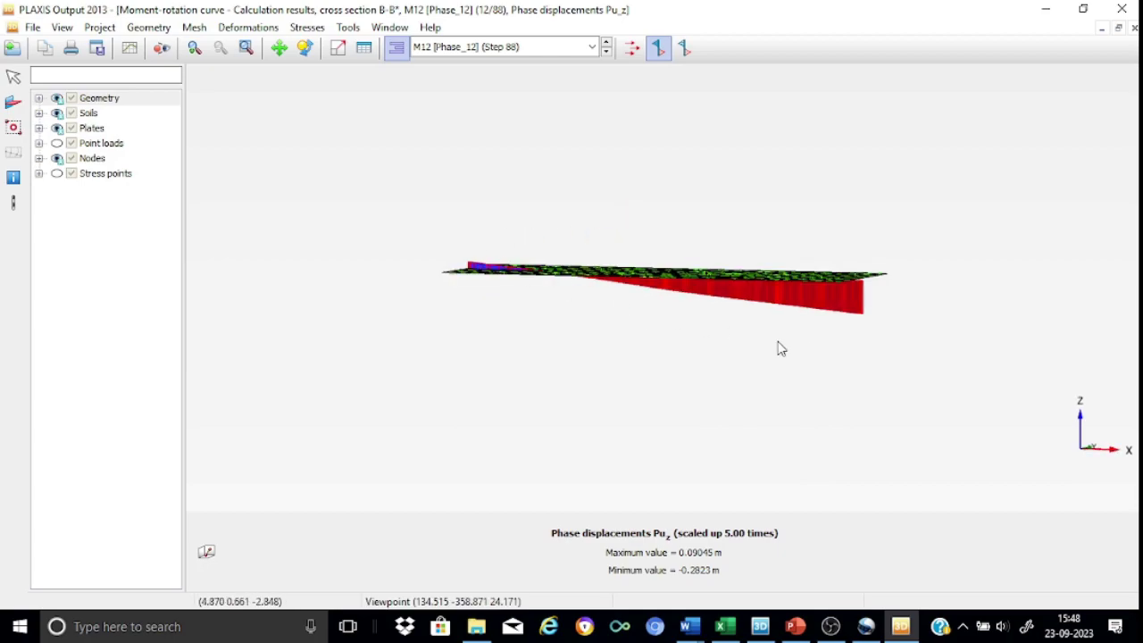
left_click_drag(691, 280, 695, 302)
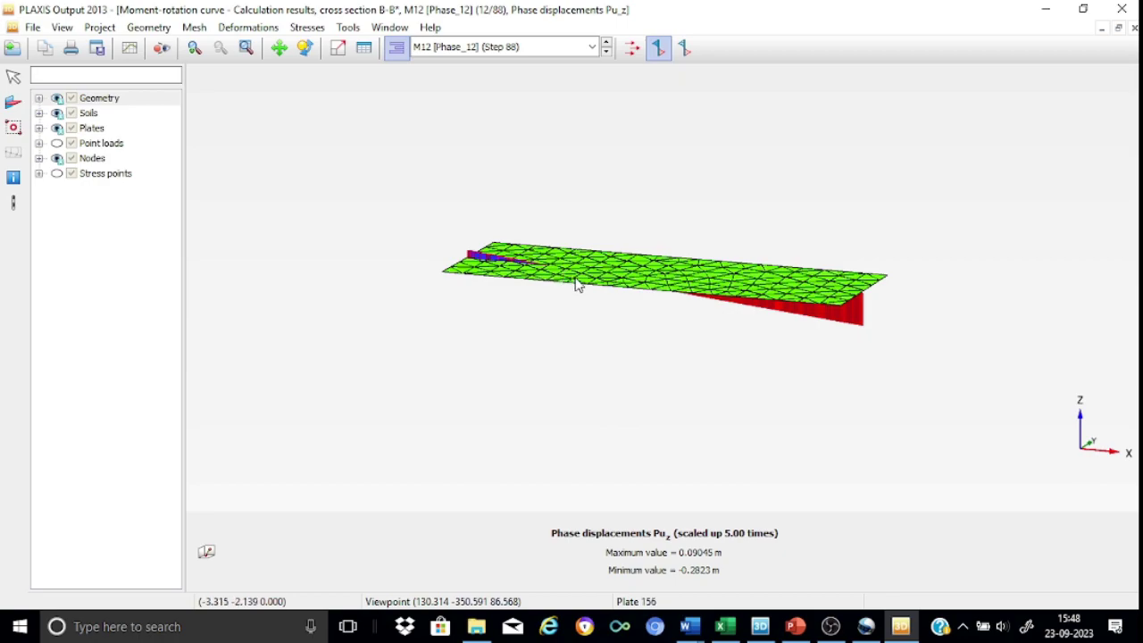
left_click_drag(576, 284, 578, 314)
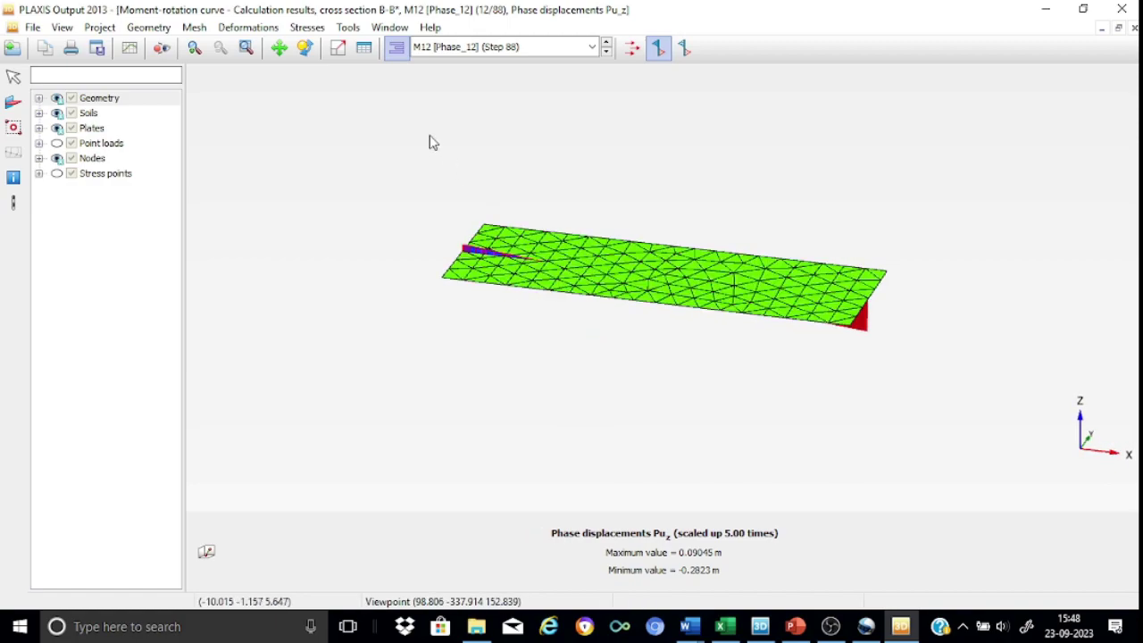
- Plot cross-section curves using only Initial phase and M12, excluding M4, M5, M7, M9, M11, M13 and M14
left_click(348, 28)
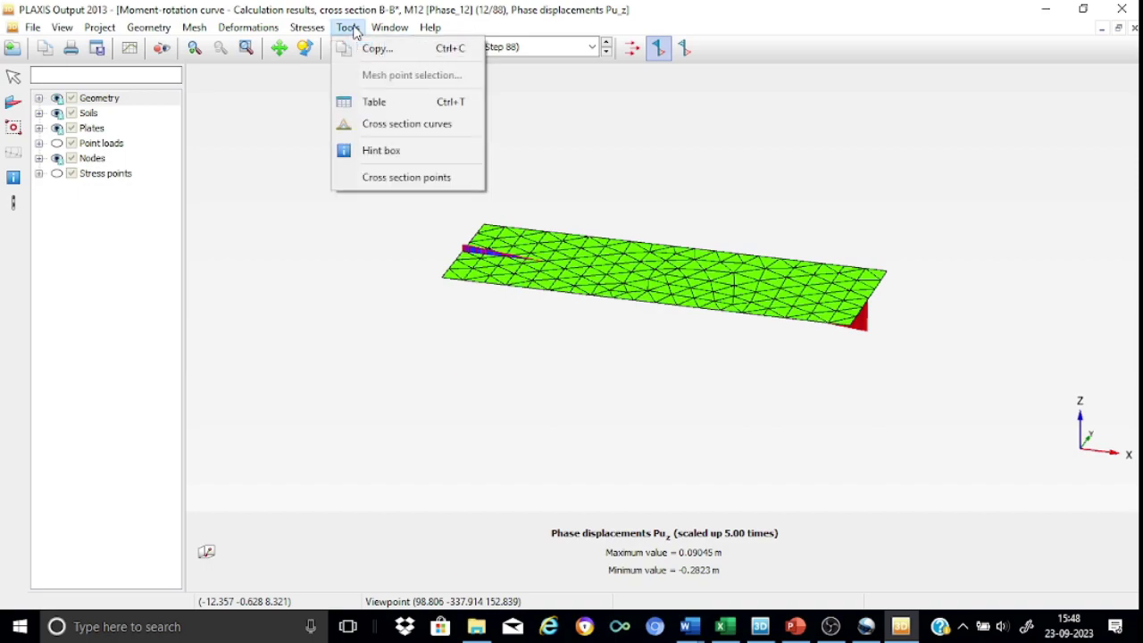
left_click(376, 119)
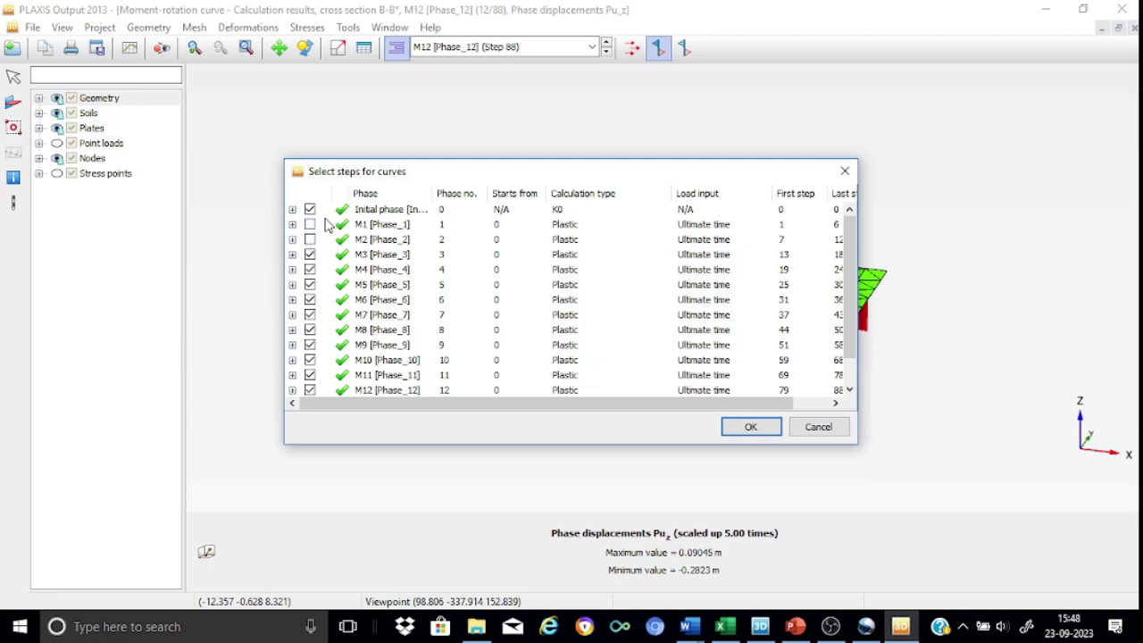
left_click(310, 269)
left_click(310, 285)
left_click(310, 314)
left_click(310, 344)
left_click(310, 375)
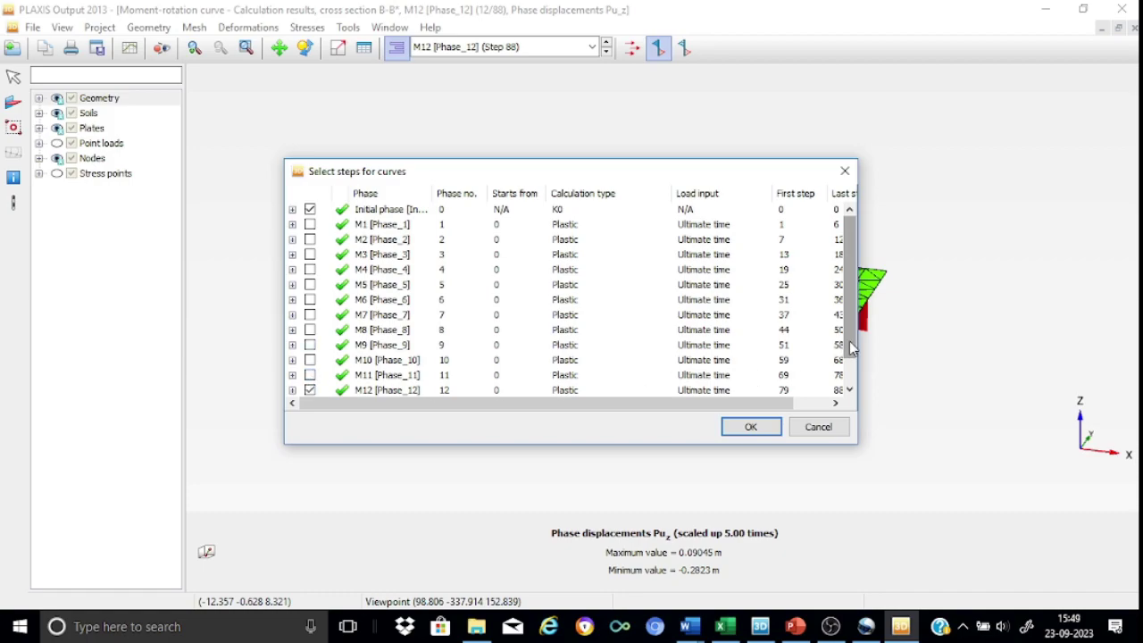
scroll(849, 376, "down", 1)
left_click(310, 374)
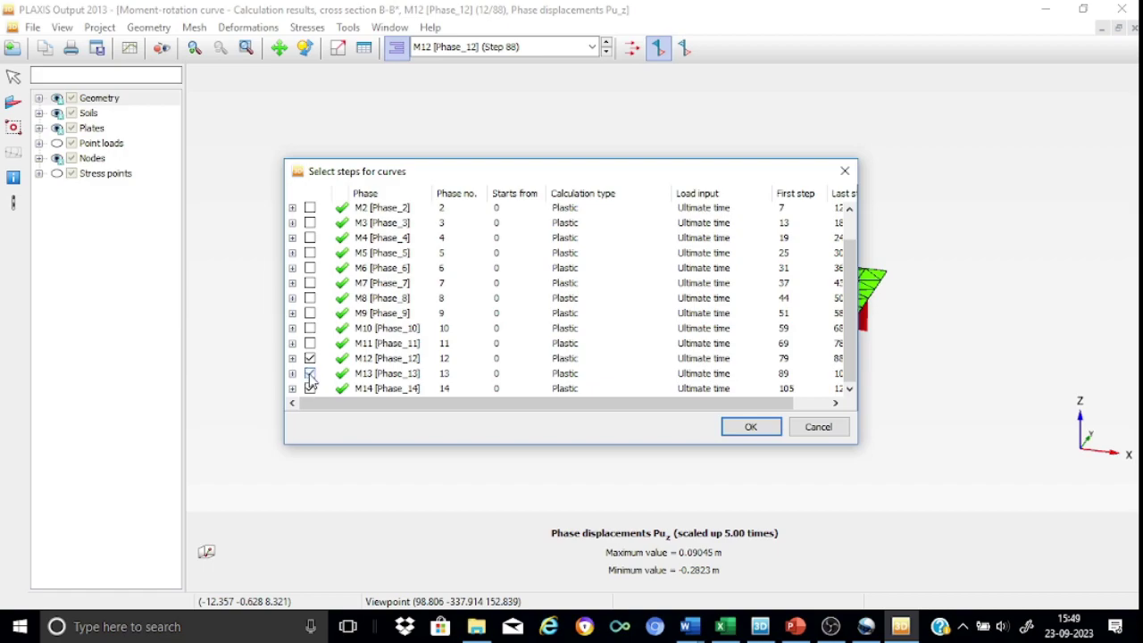
left_click(310, 388)
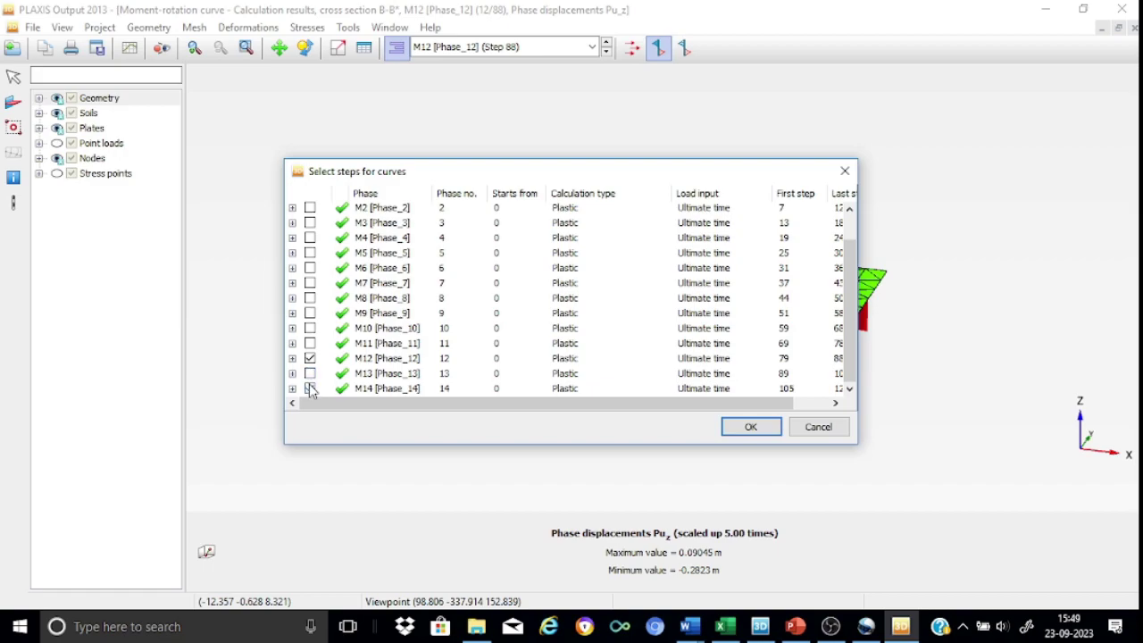
left_click(752, 427)
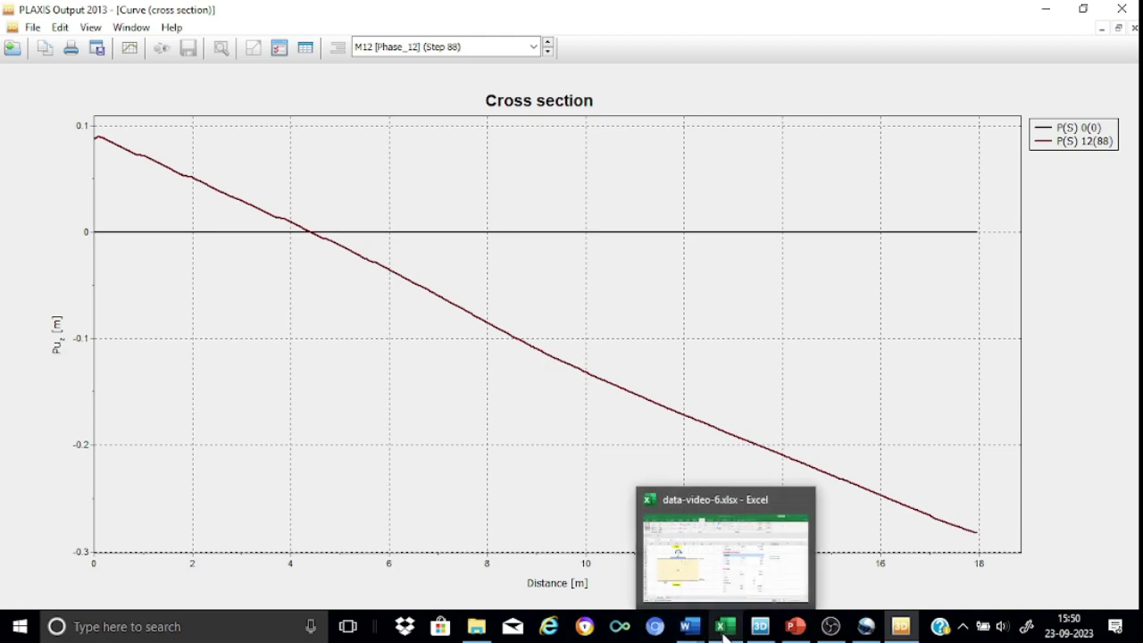
- In Excel, show Sheet1's M1–M14 moment-rotation table and read values off its curve
left_click(733, 521)
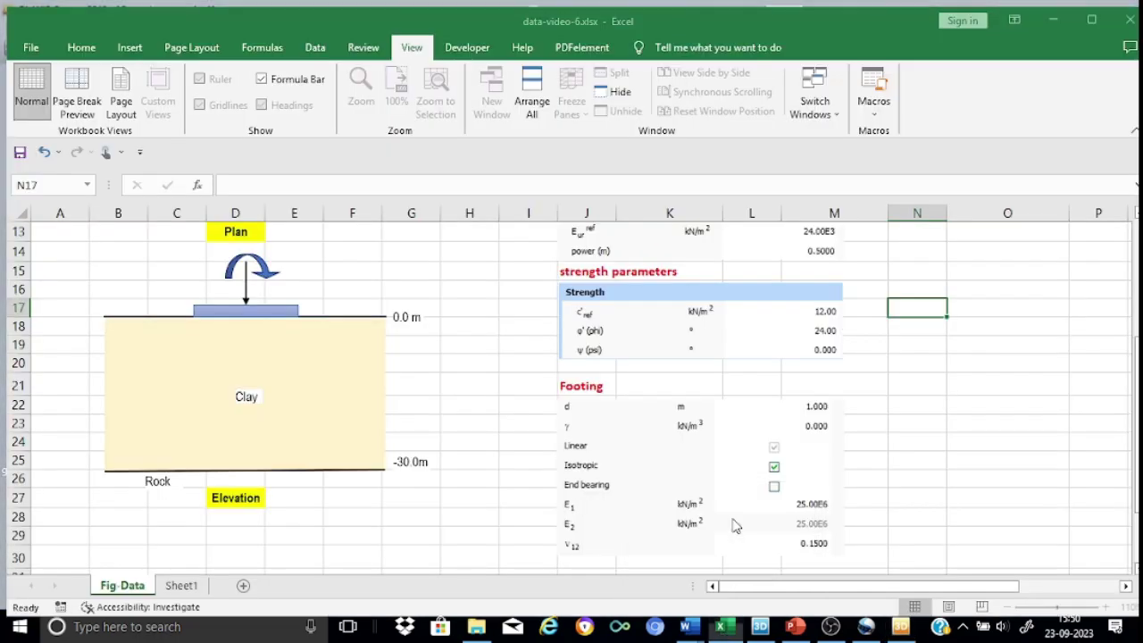
left_click(175, 579)
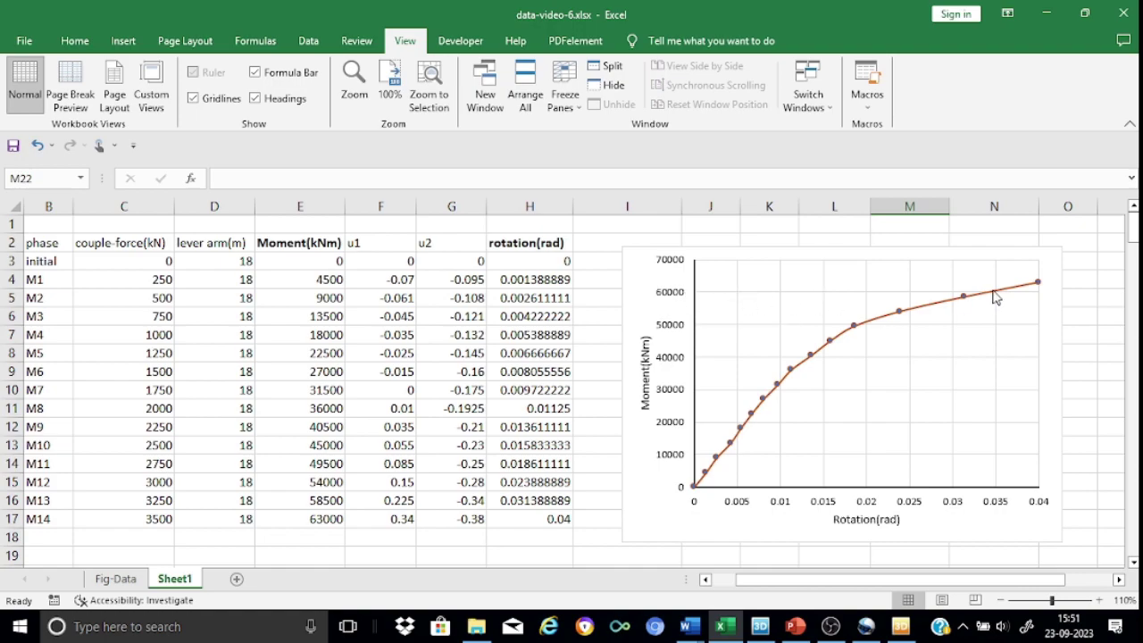
mouse_move(995, 297)
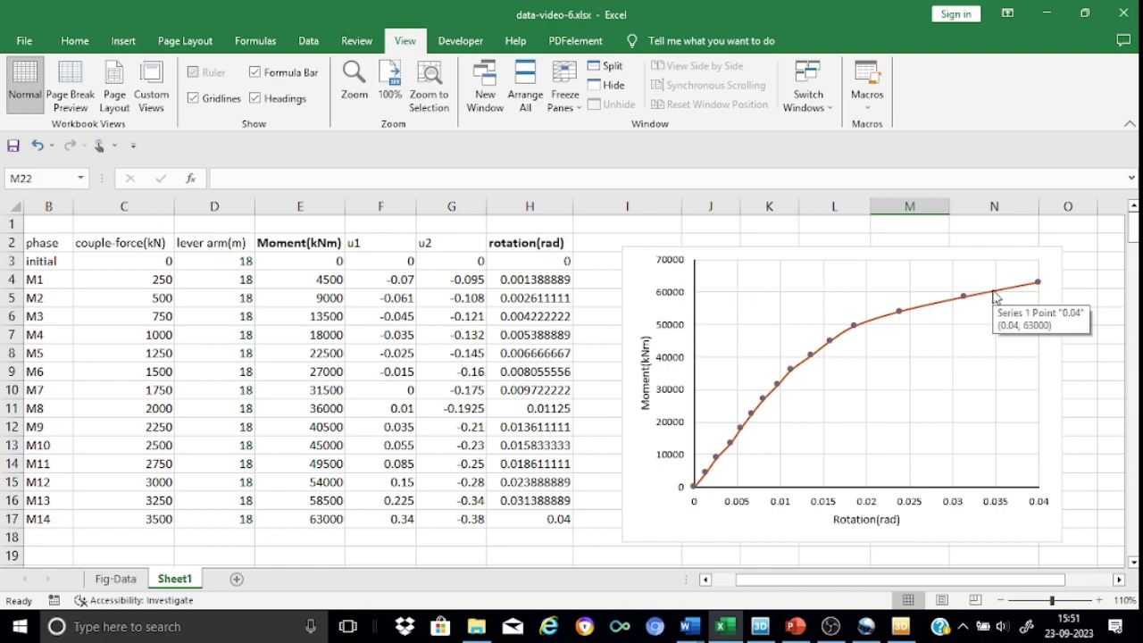